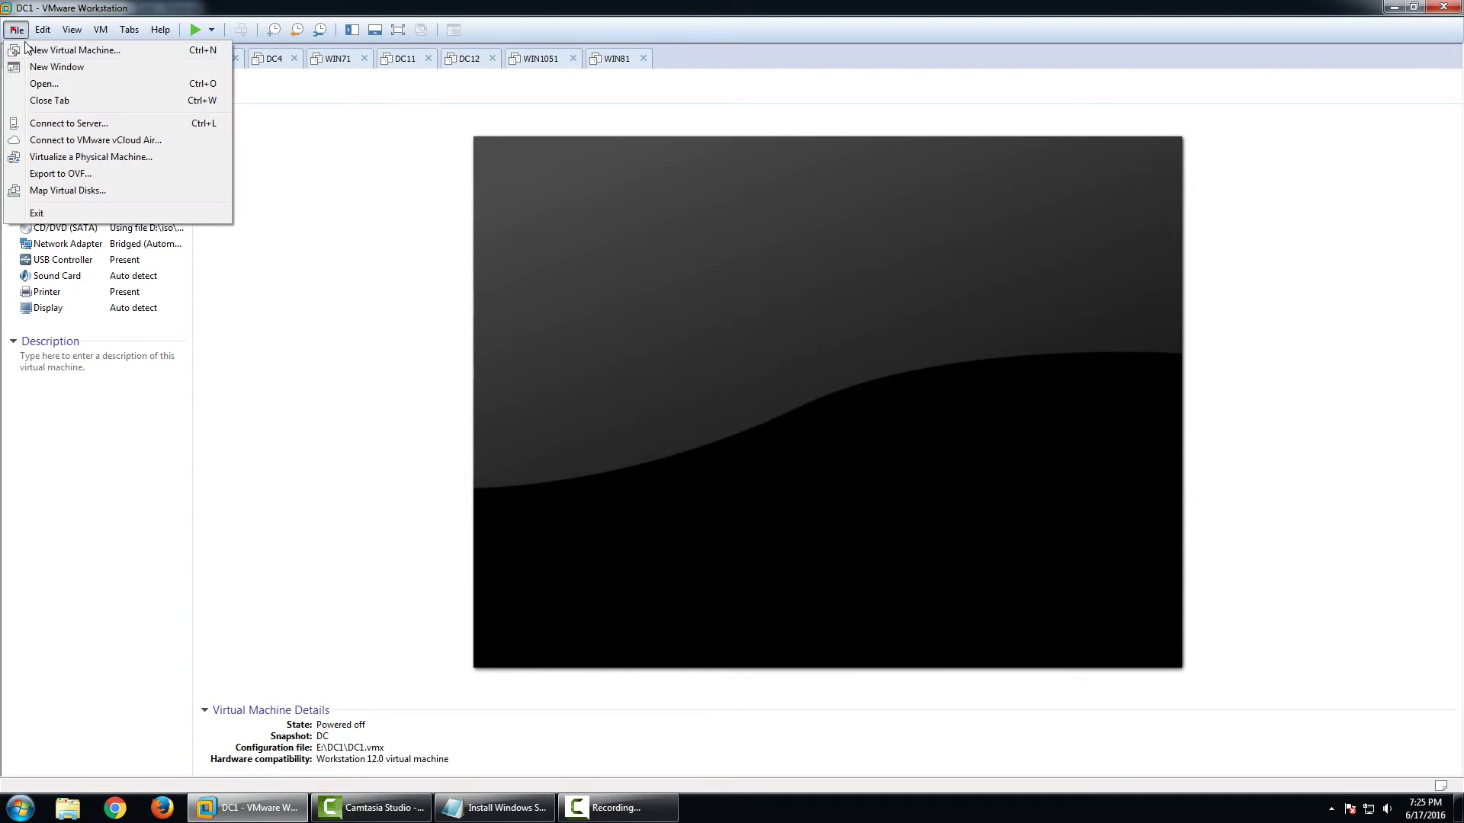
# Step: Start a new virtual machine with a blank hard disk and Windows Server 2016 as the guest operating system
pyautogui.click(74, 49)
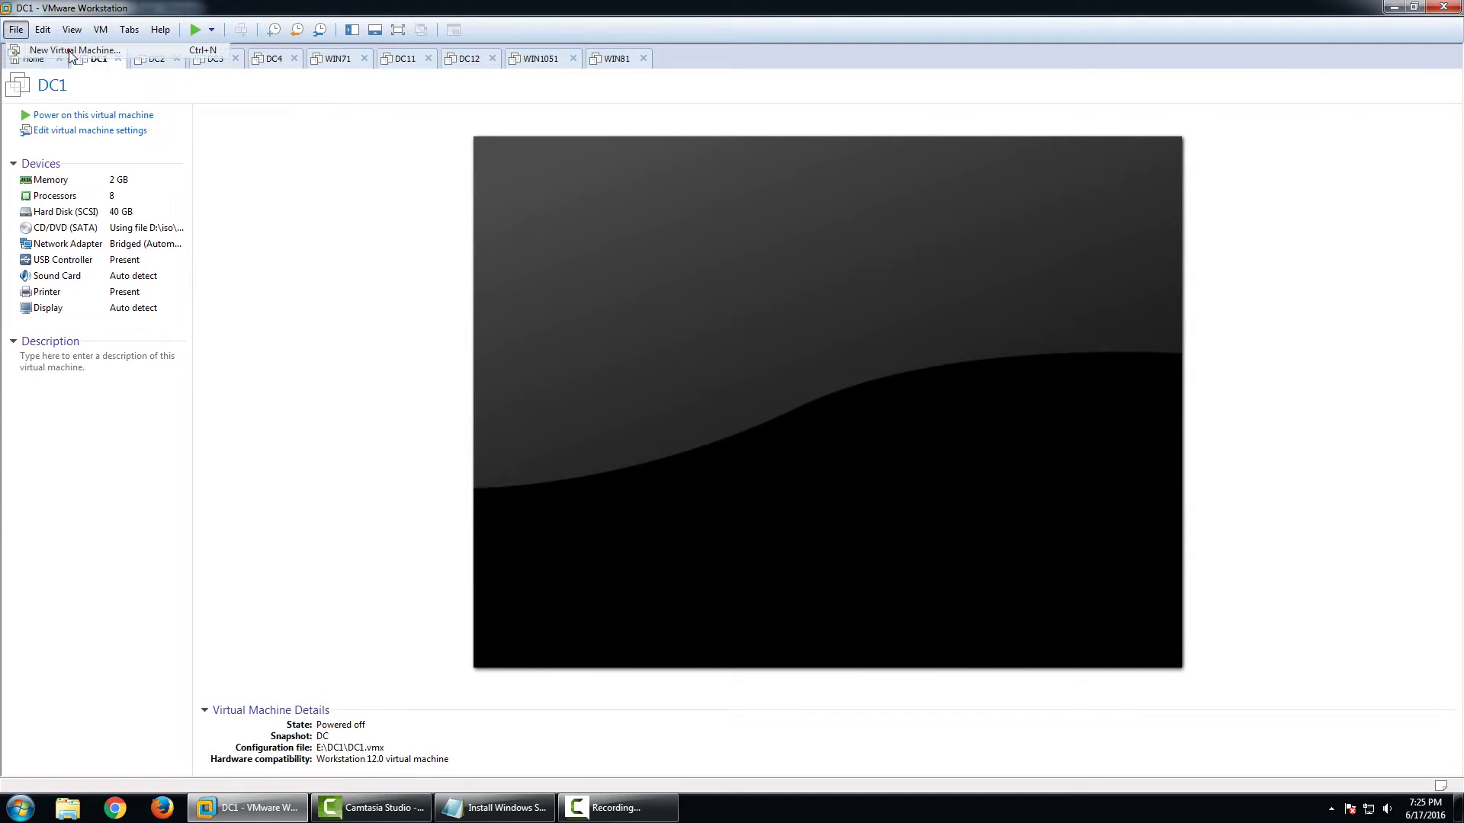
pyautogui.click(813, 531)
pyautogui.click(813, 532)
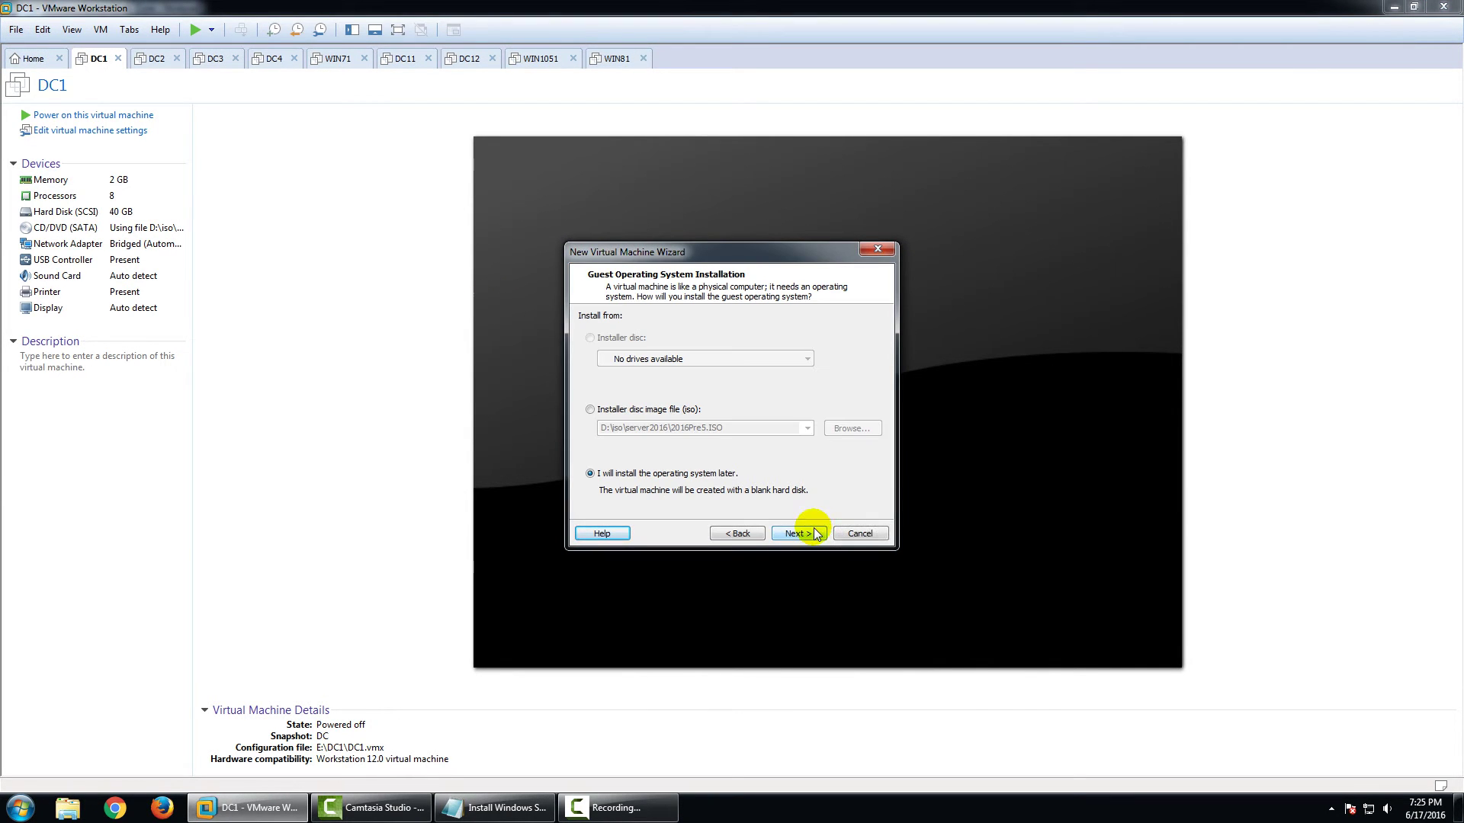
pyautogui.click(813, 532)
pyautogui.click(815, 534)
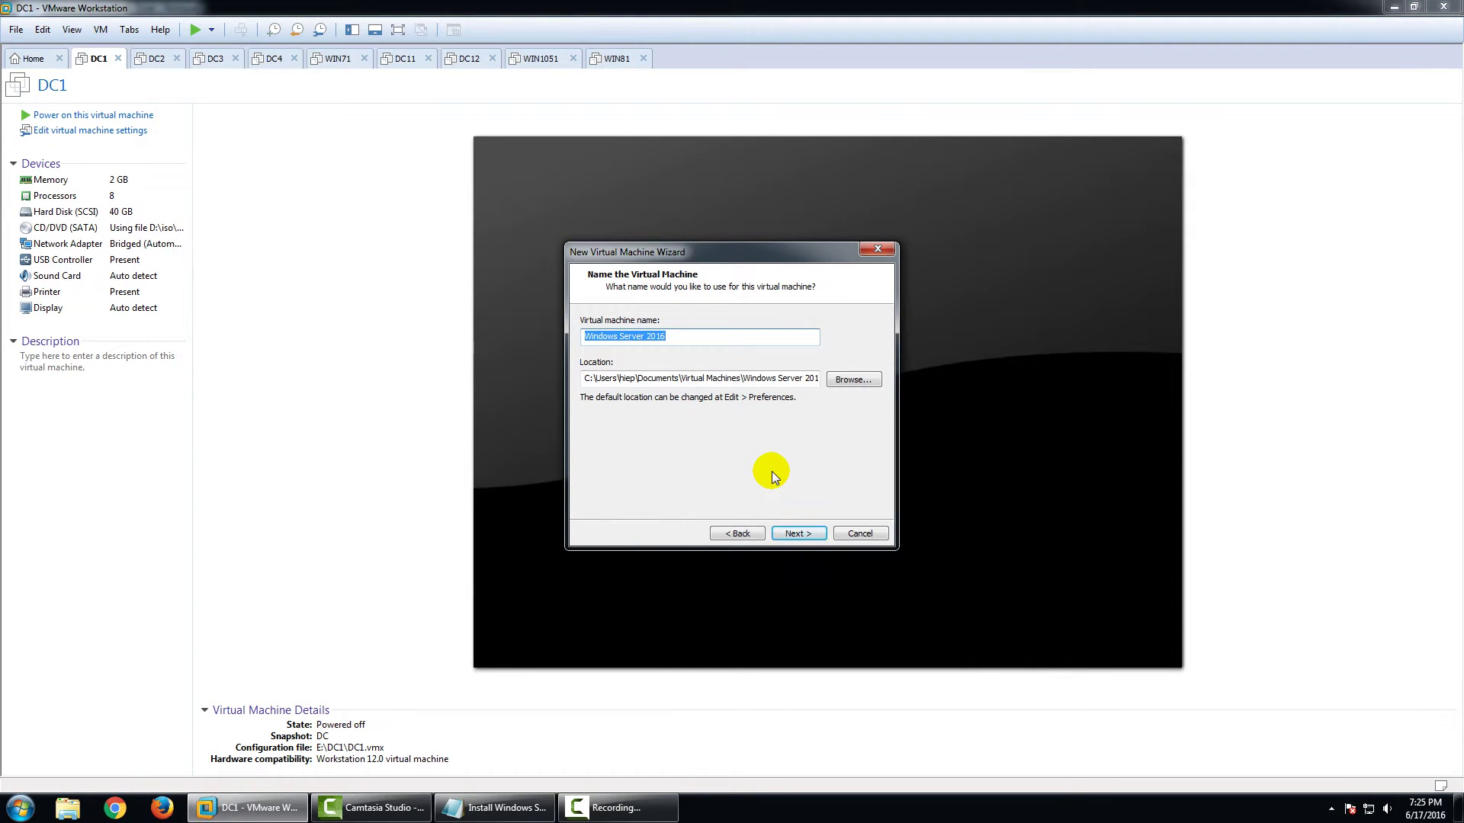
# Step: Name the virtual machine WS2016Core and set its location to the existing folder E:\Core
pyautogui.write('WS2016')
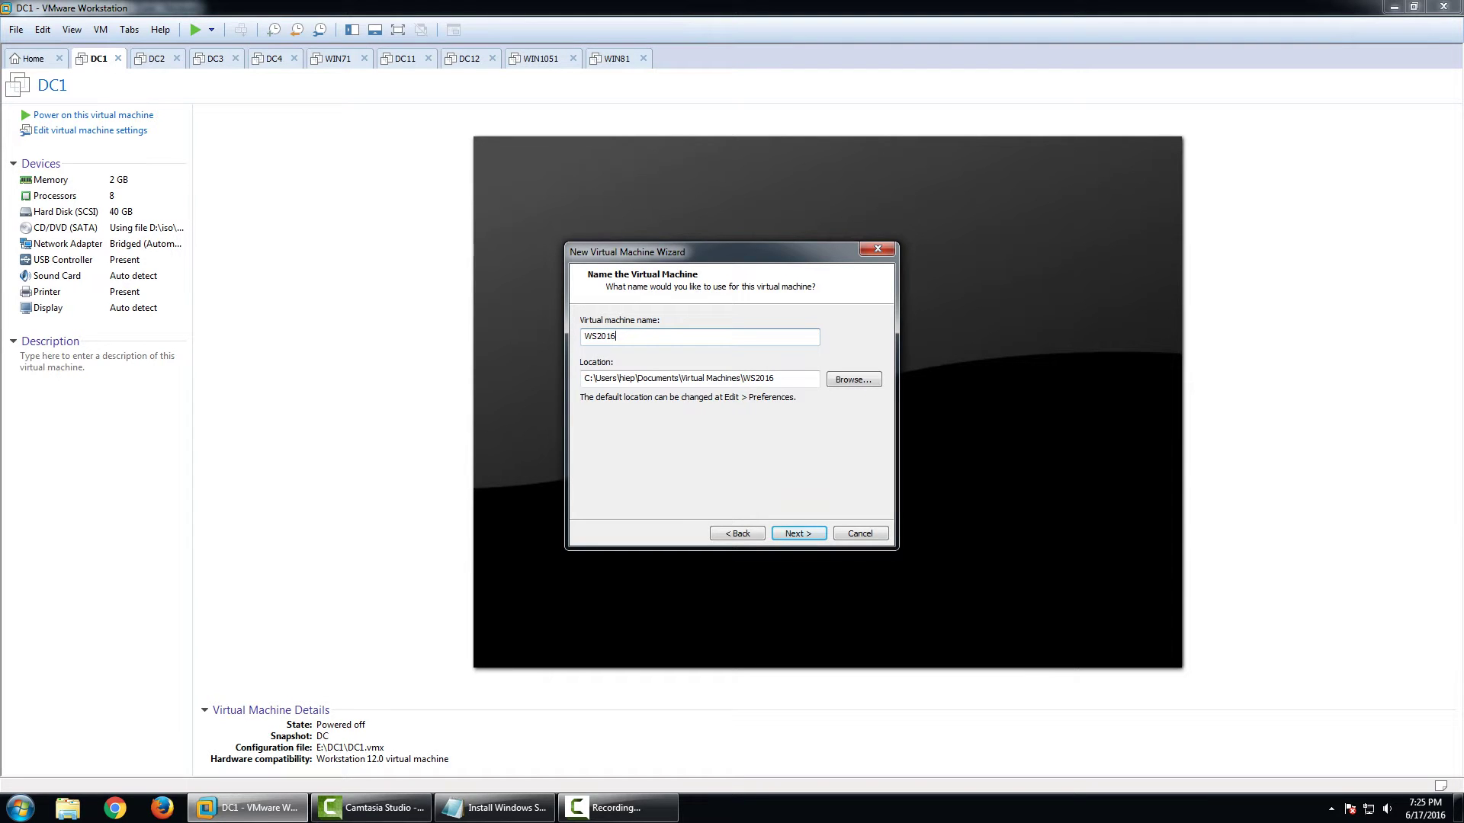
pyautogui.write('Core')
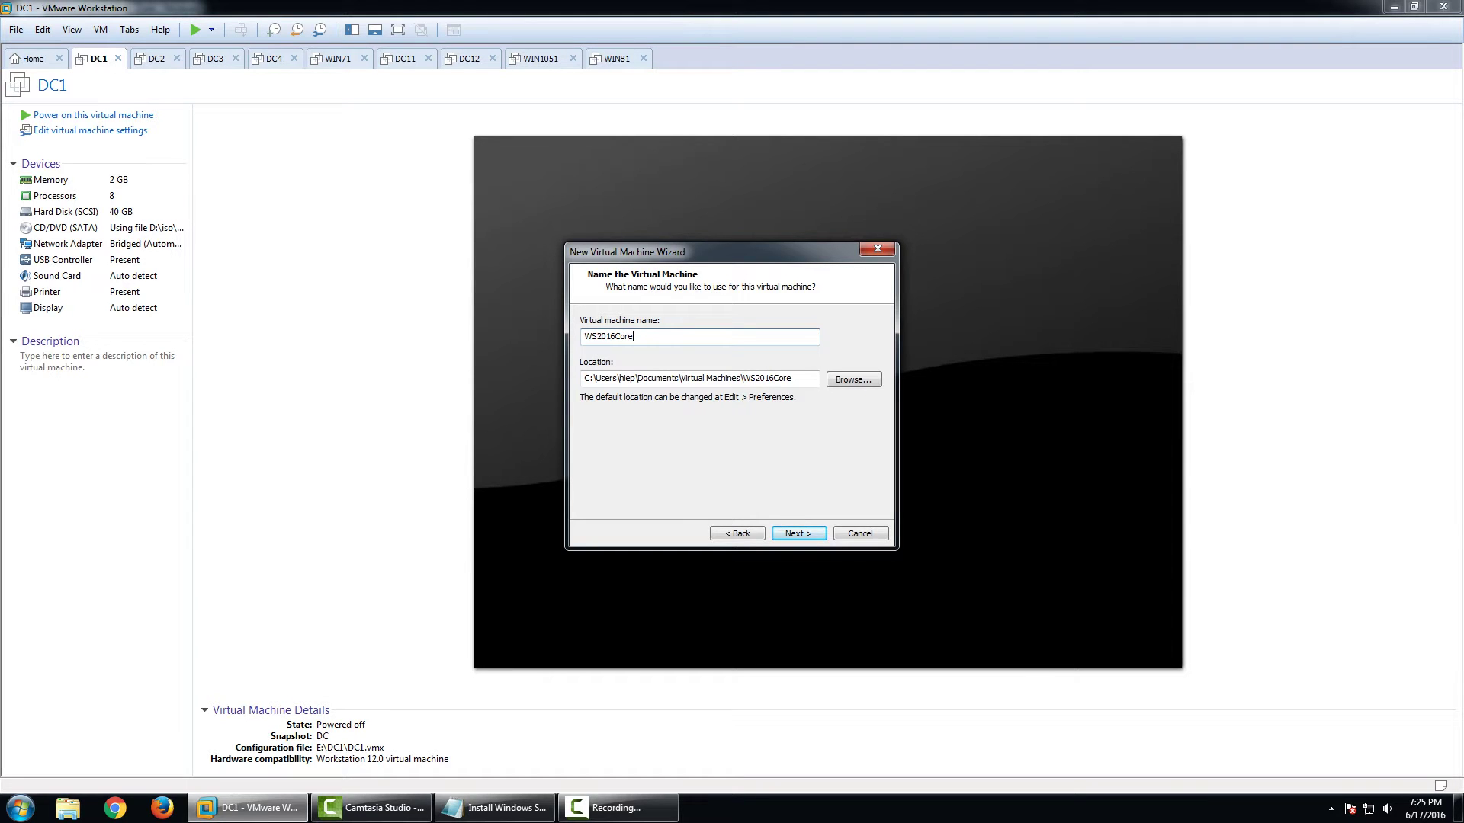
pyautogui.click(853, 378)
pyautogui.click(633, 379)
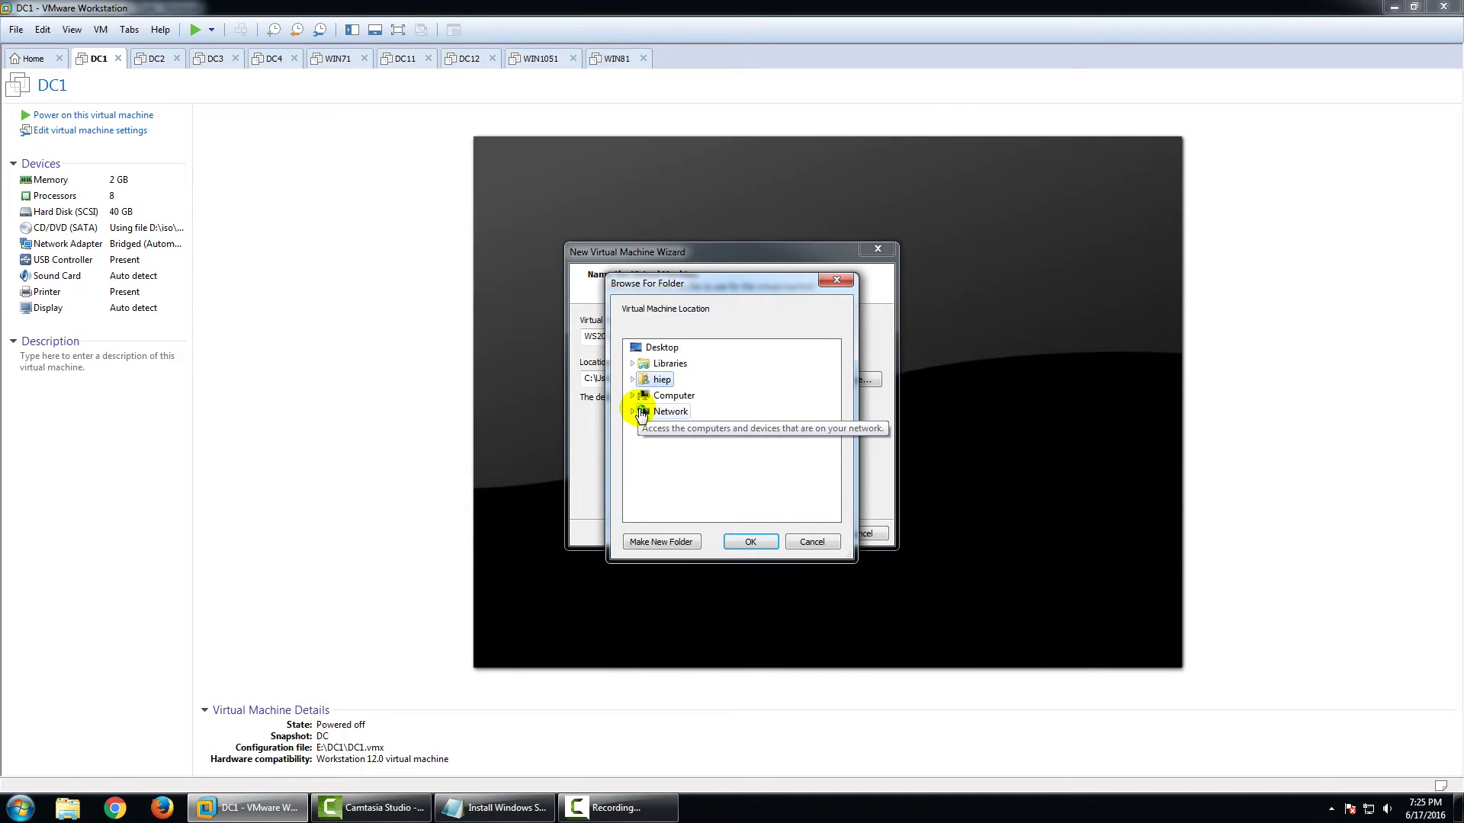
pyautogui.doubleClick(641, 396)
pyautogui.doubleClick(668, 442)
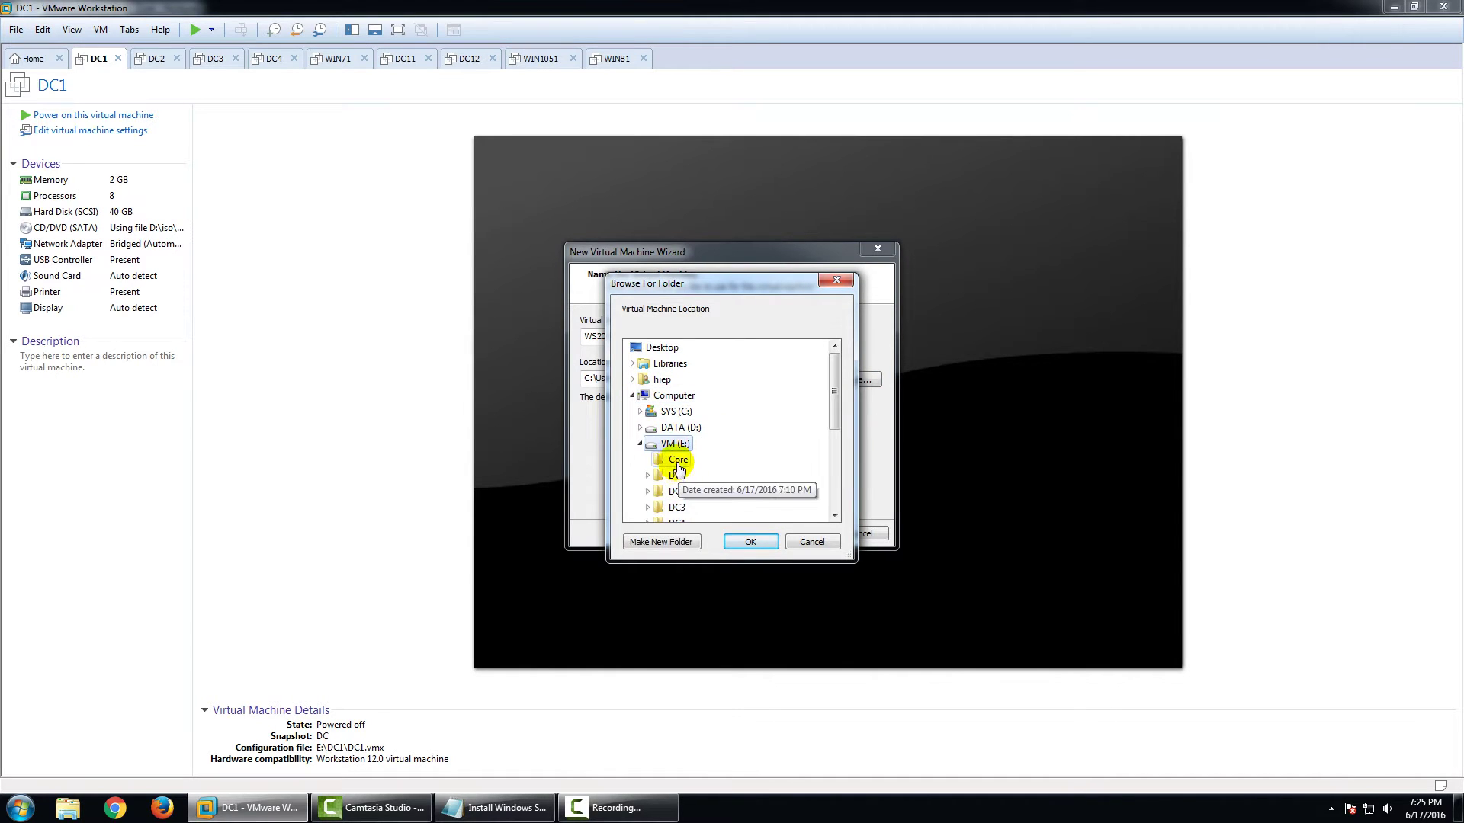
pyautogui.click(678, 459)
pyautogui.click(746, 544)
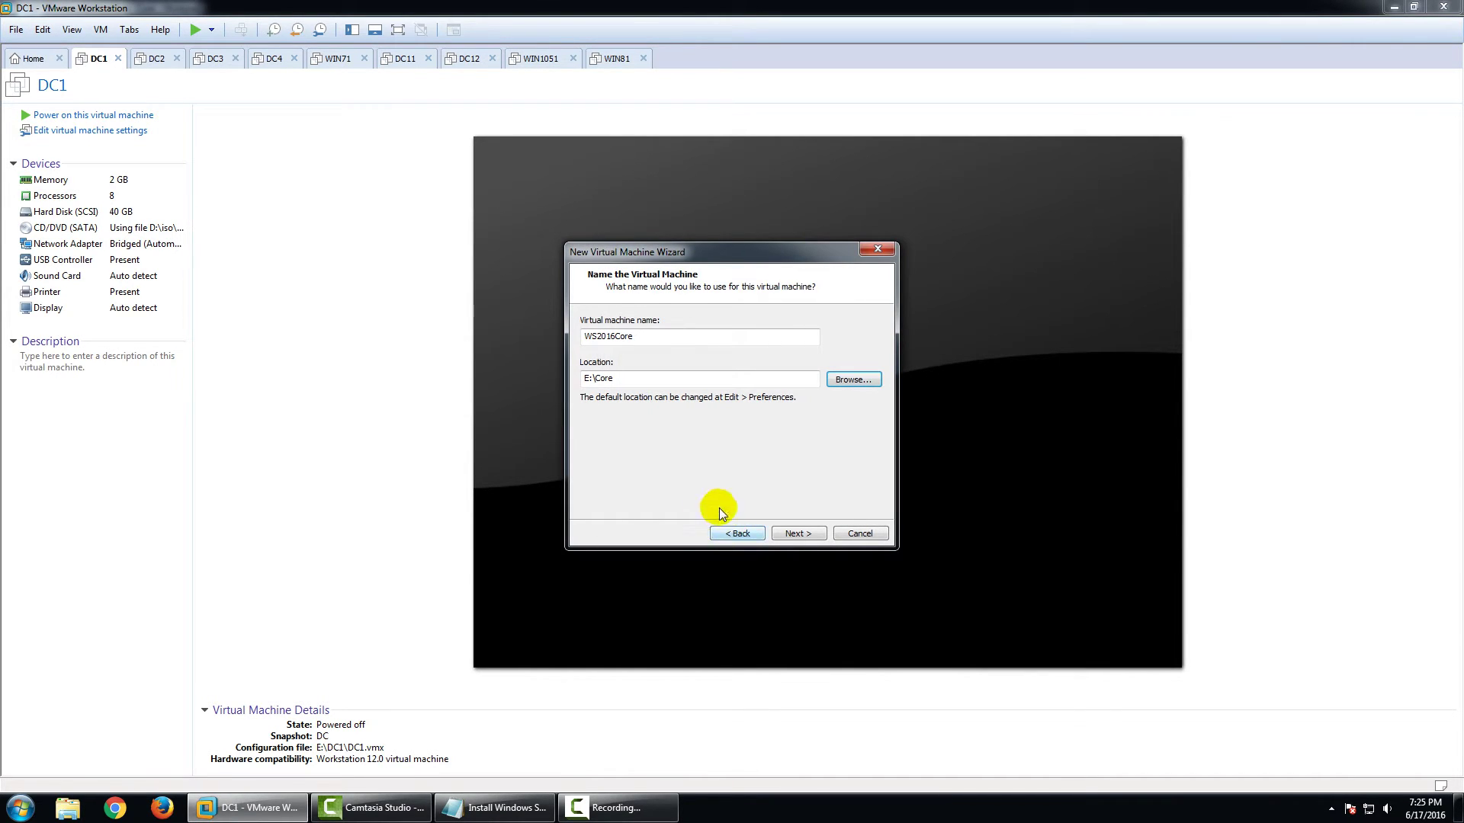
# Step: Finish creating the virtual machine with a 60 GB disk split into multiple files
pyautogui.click(796, 533)
pyautogui.click(796, 536)
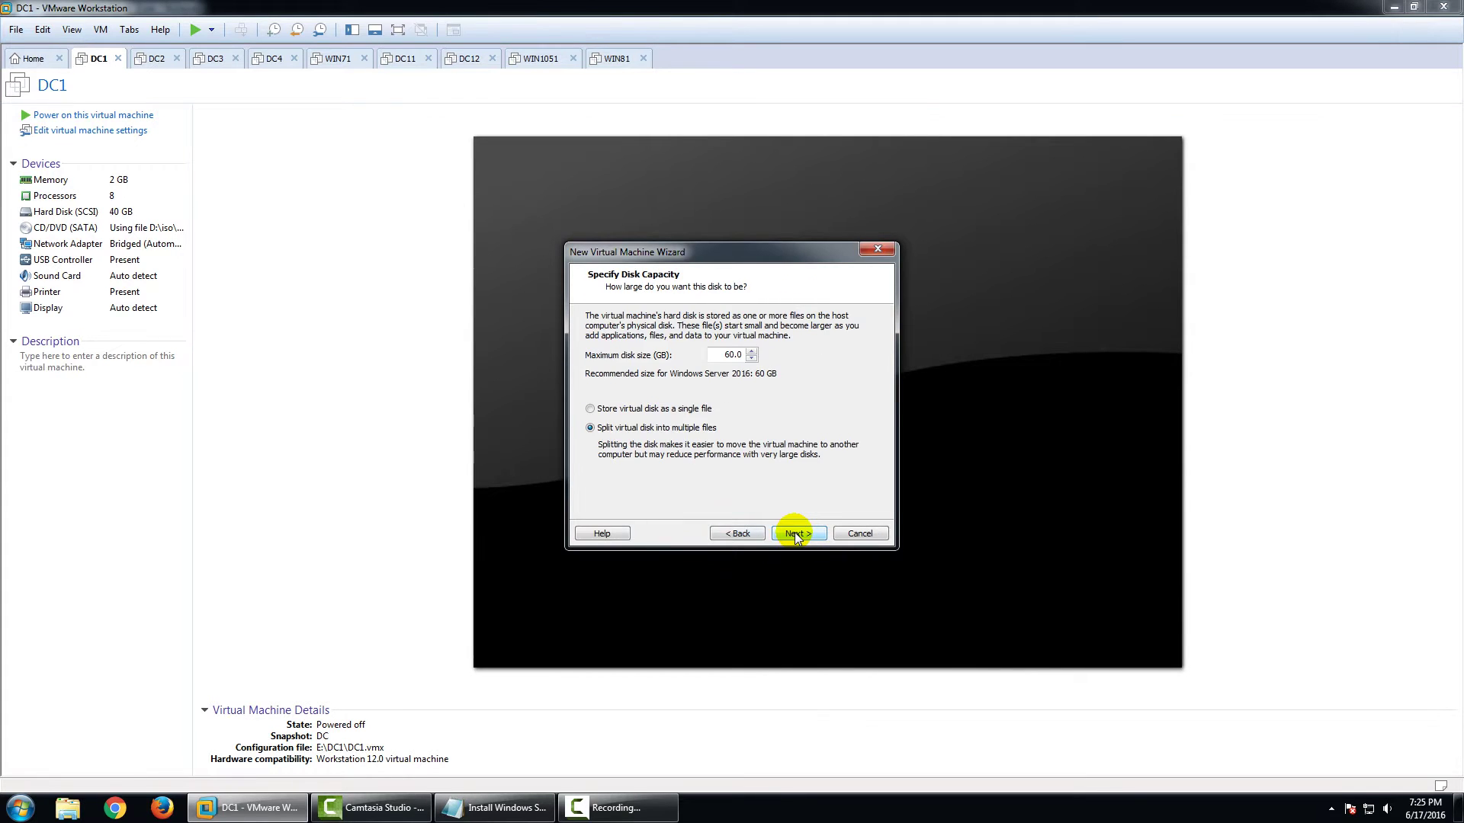
pyautogui.click(795, 533)
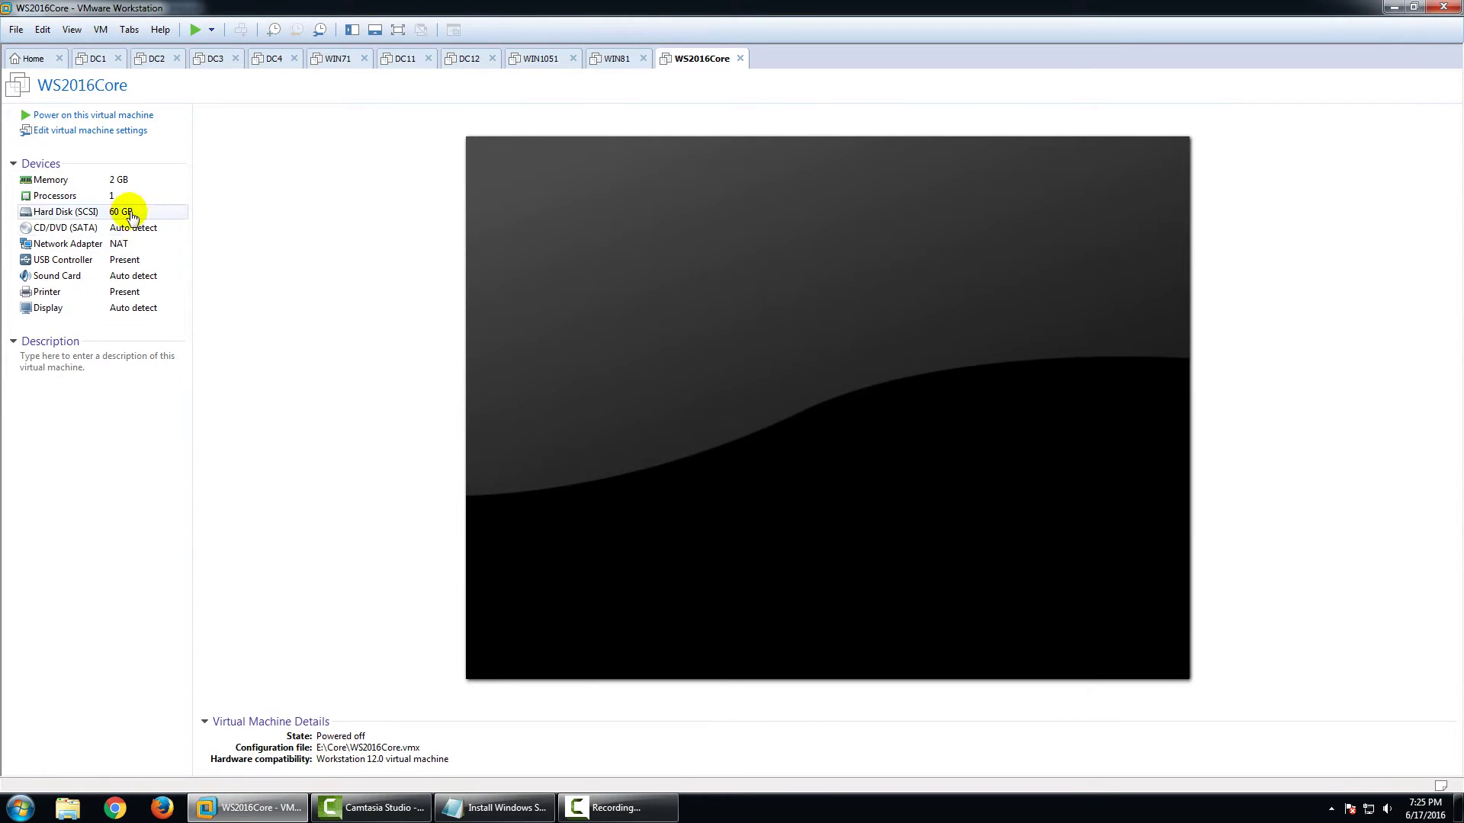
# Step: Set the WS2016Core virtual machine to 2 processors with 2 cores per processor
pyautogui.click(114, 198)
pyautogui.doubleClick(115, 199)
pyautogui.click(887, 228)
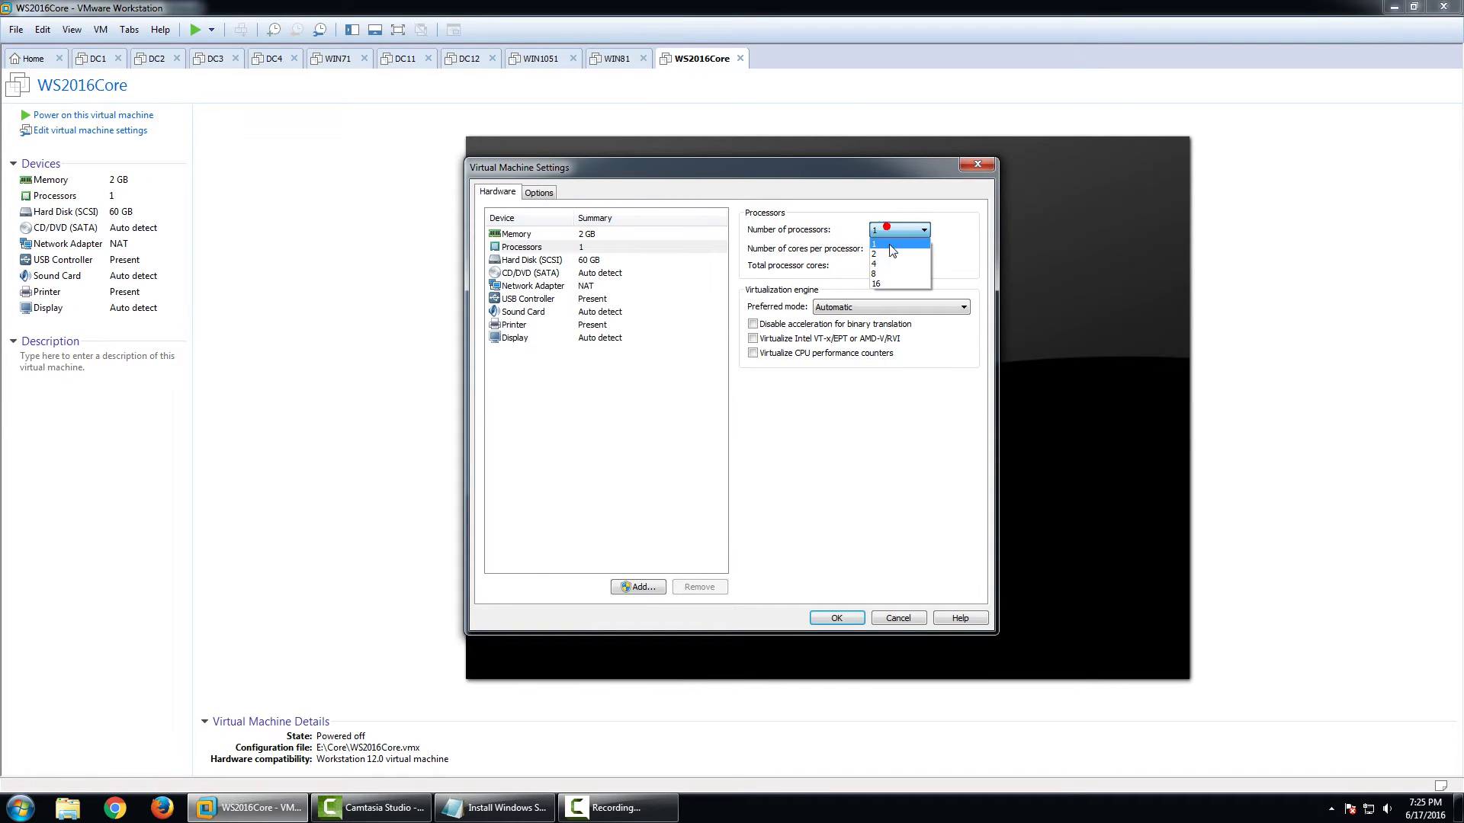
pyautogui.click(894, 255)
pyautogui.click(900, 249)
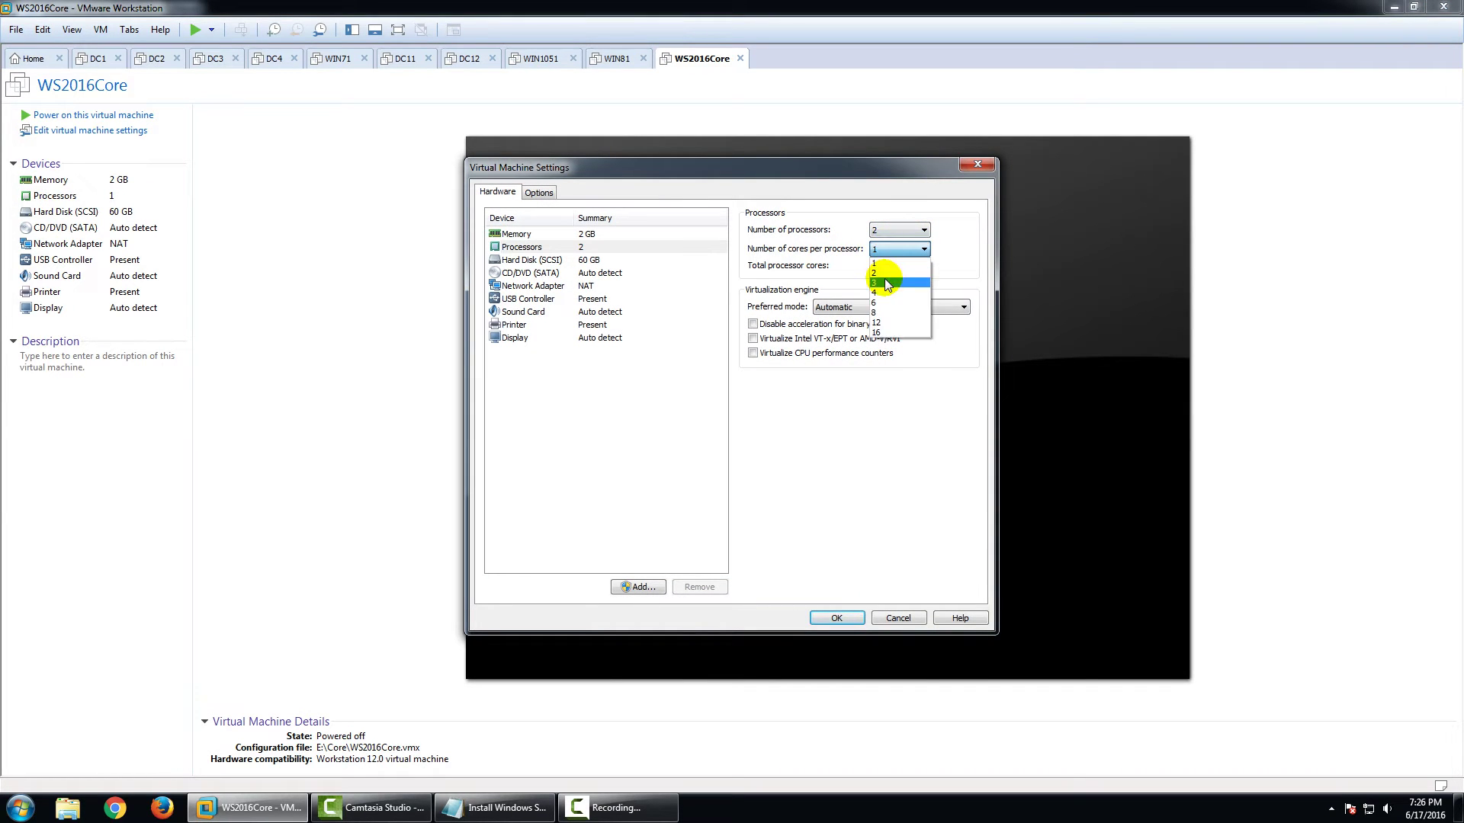
pyautogui.click(885, 275)
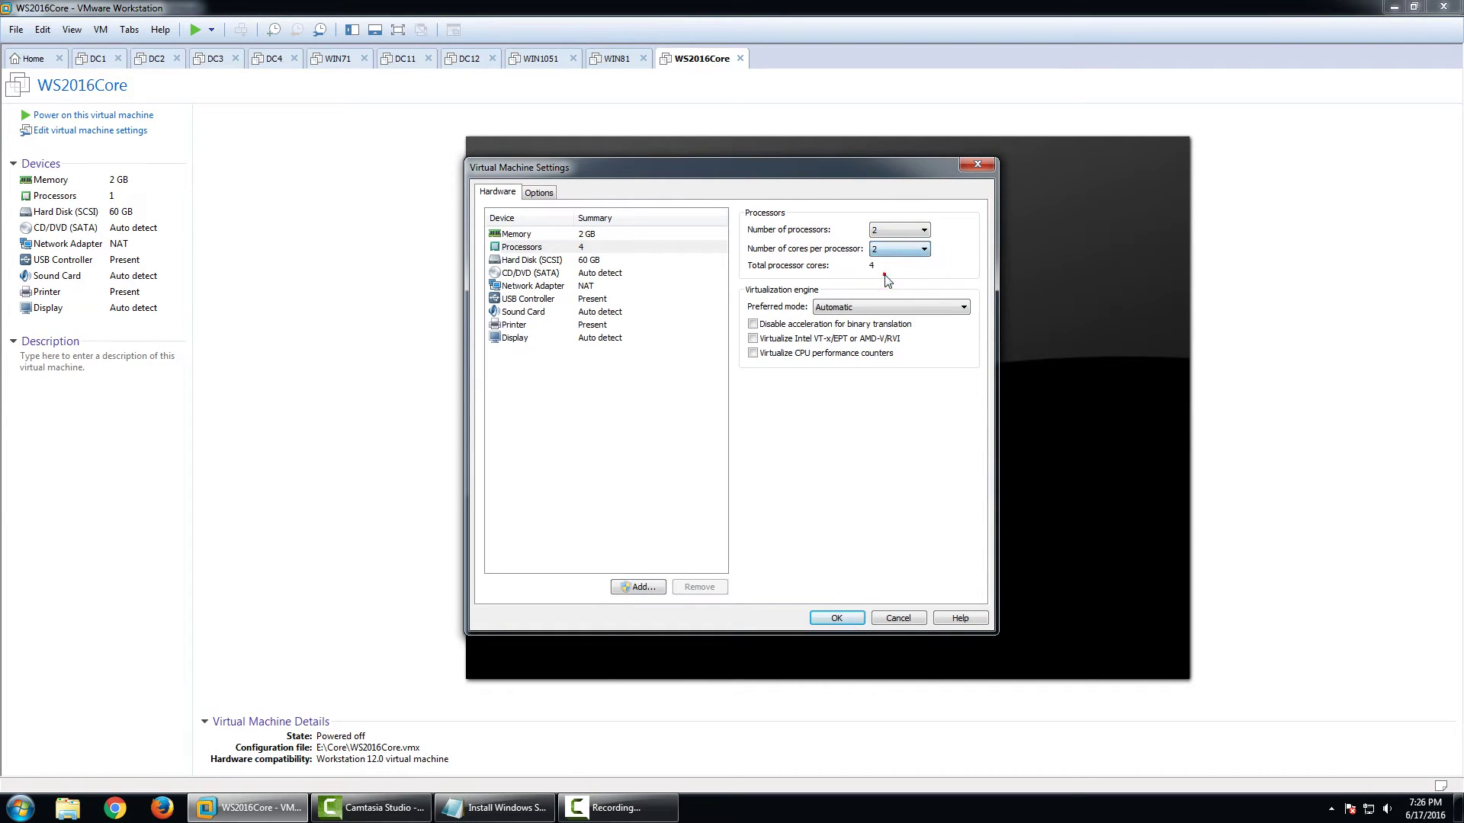
# Step: Attach the ISO image D:\iso\server2016\2016Pre5.ISO to the virtual CD/DVD drive and save the machine settings
pyautogui.click(586, 272)
pyautogui.click(752, 320)
pyautogui.click(941, 339)
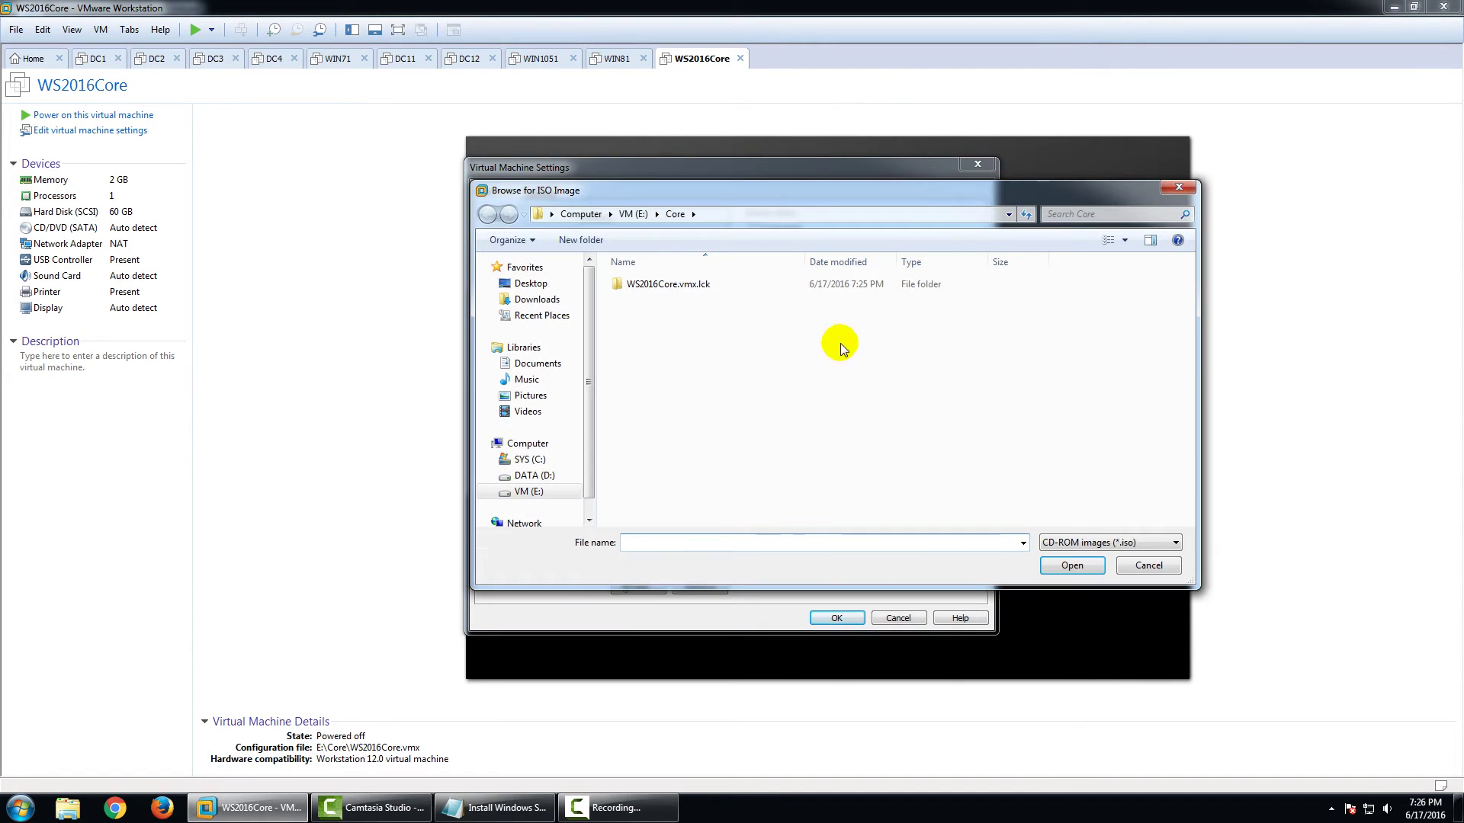
pyautogui.click(538, 476)
pyautogui.doubleClick(636, 395)
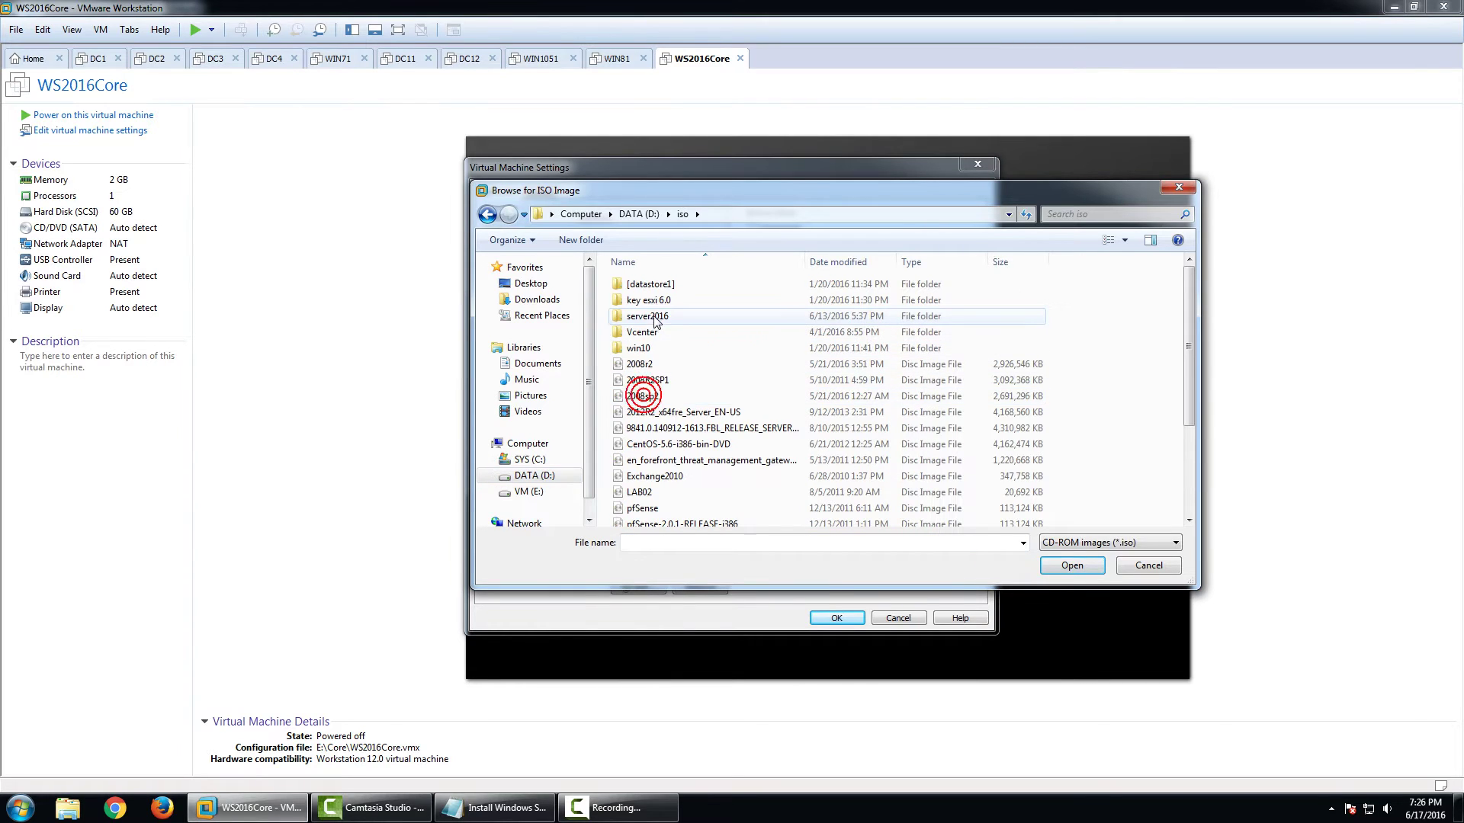
pyautogui.doubleClick(656, 319)
pyautogui.doubleClick(648, 285)
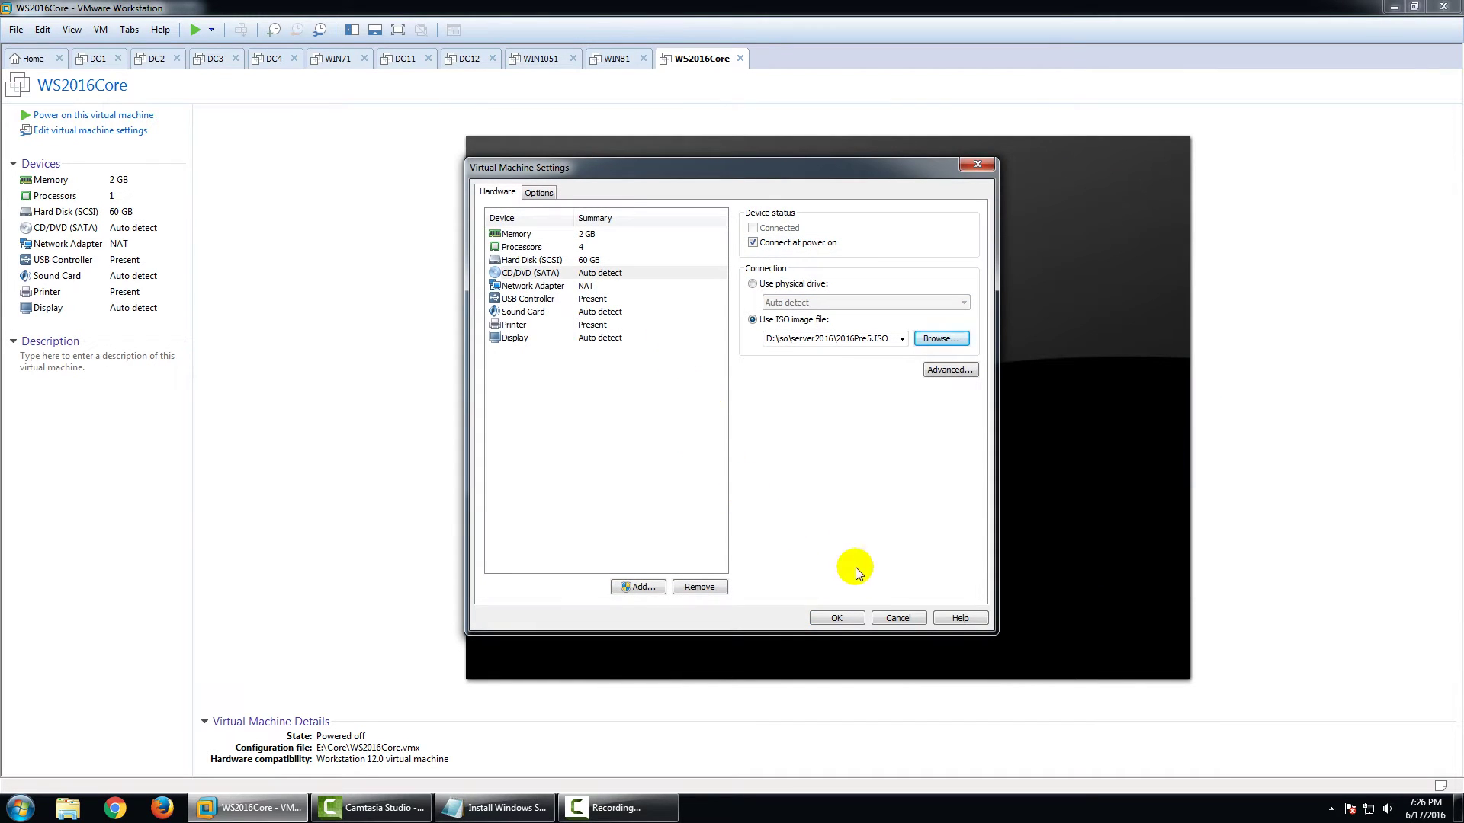
pyautogui.click(838, 617)
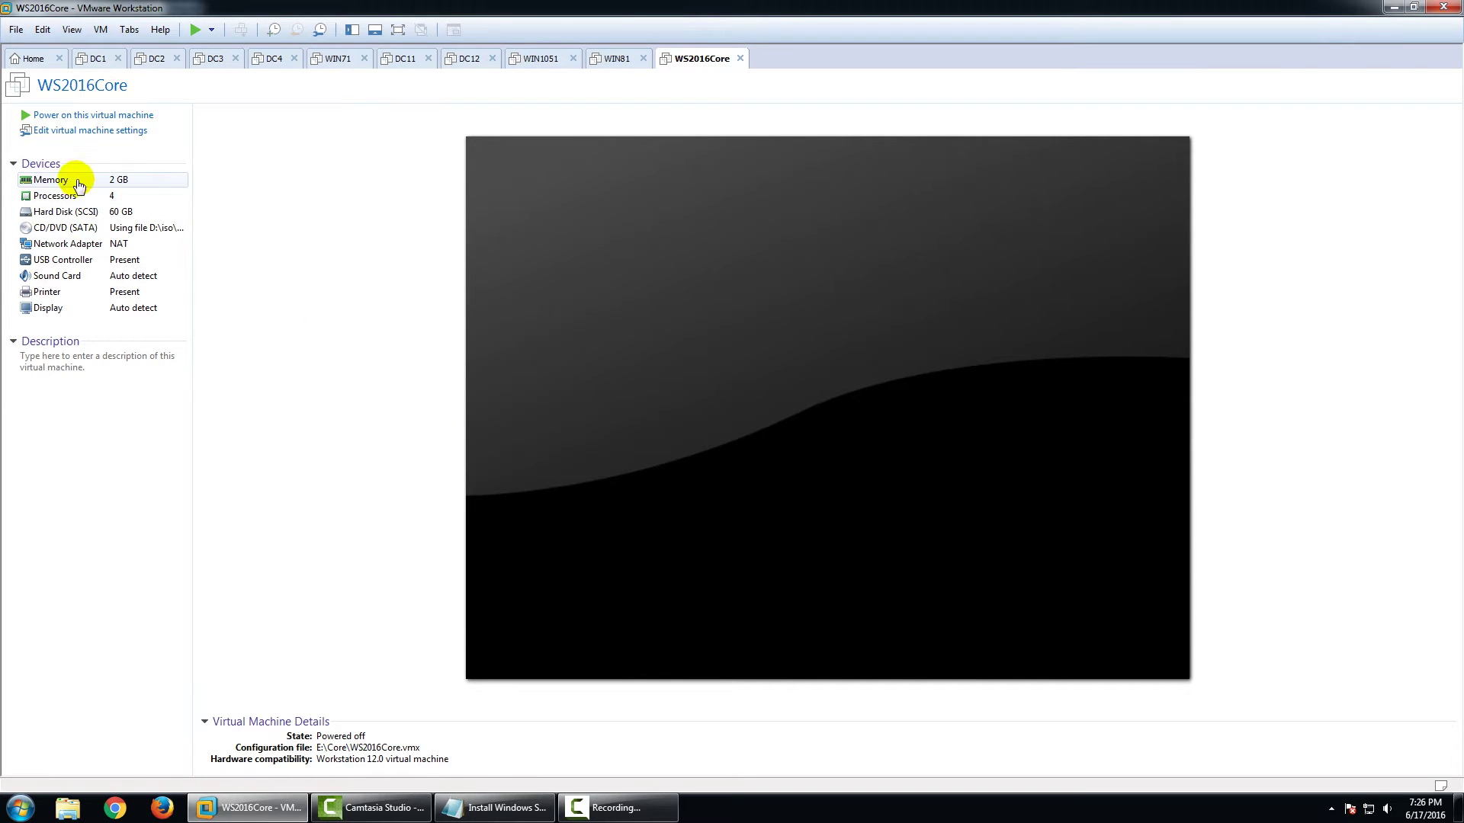
# Step: Power on the virtual machine and start the Windows Server installation with English (United States) and the US keyboard
pyautogui.click(88, 116)
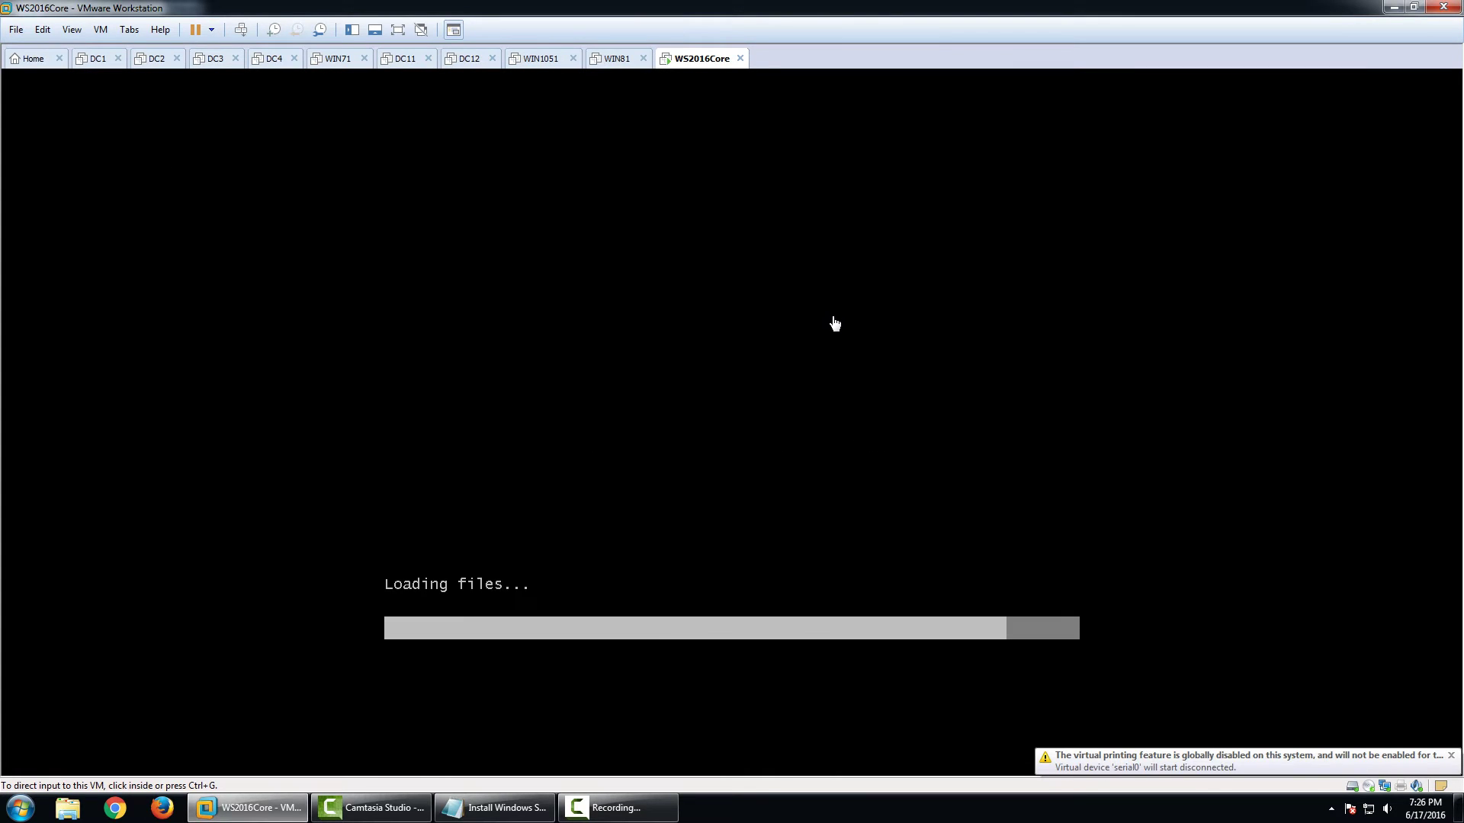
pyautogui.click(1449, 755)
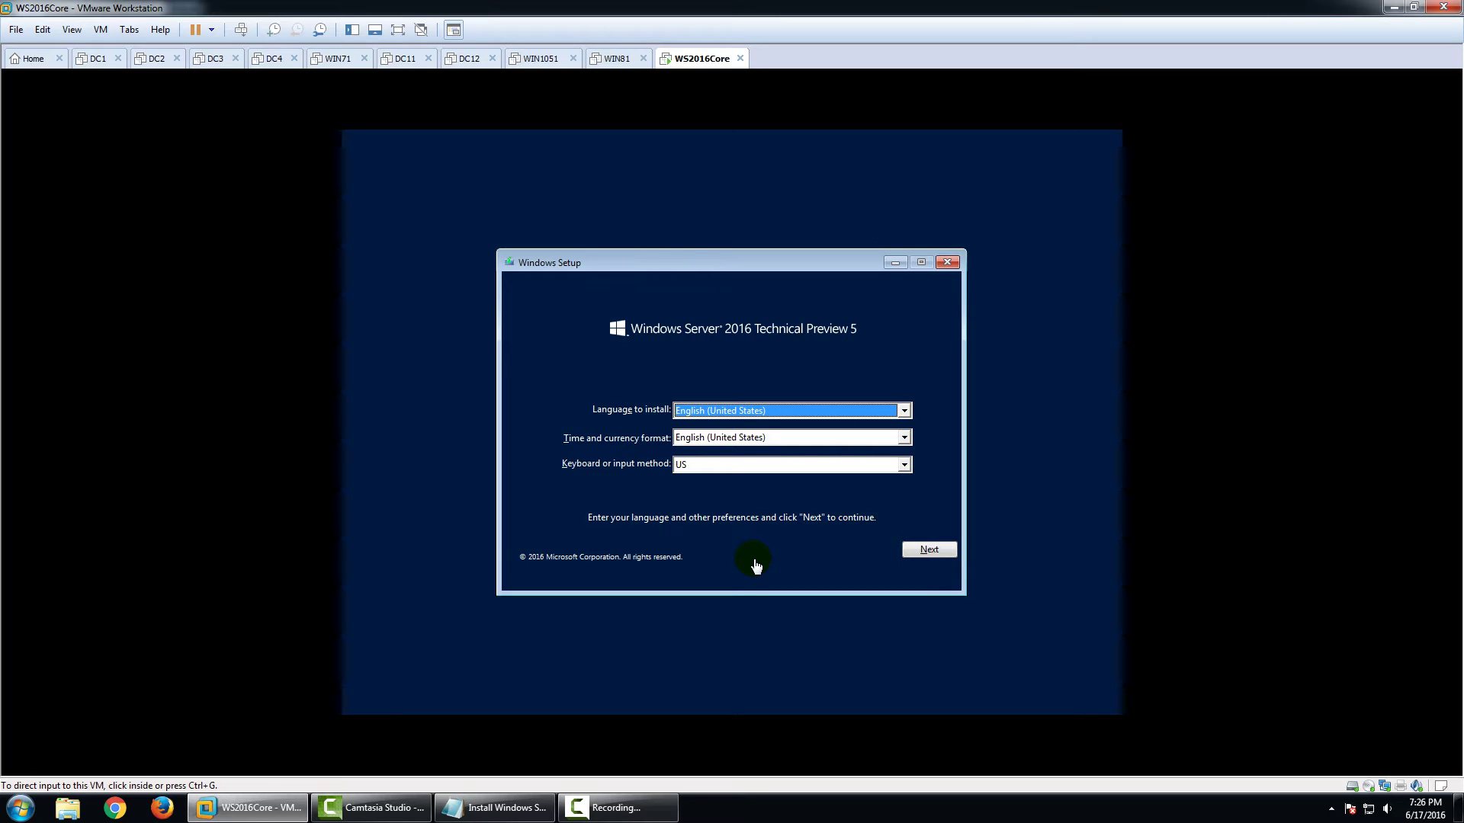
pyautogui.click(927, 549)
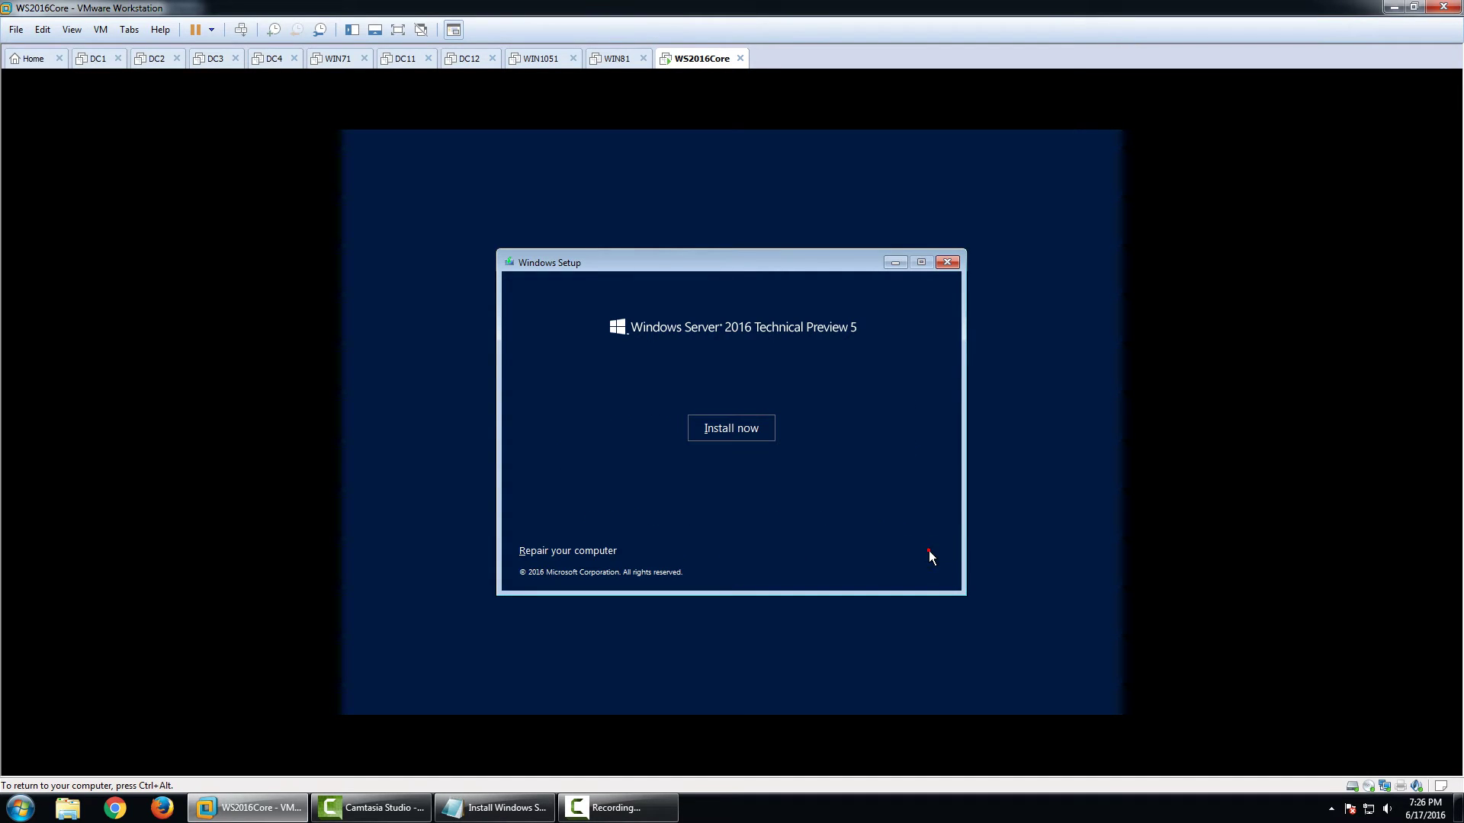
pyautogui.click(732, 437)
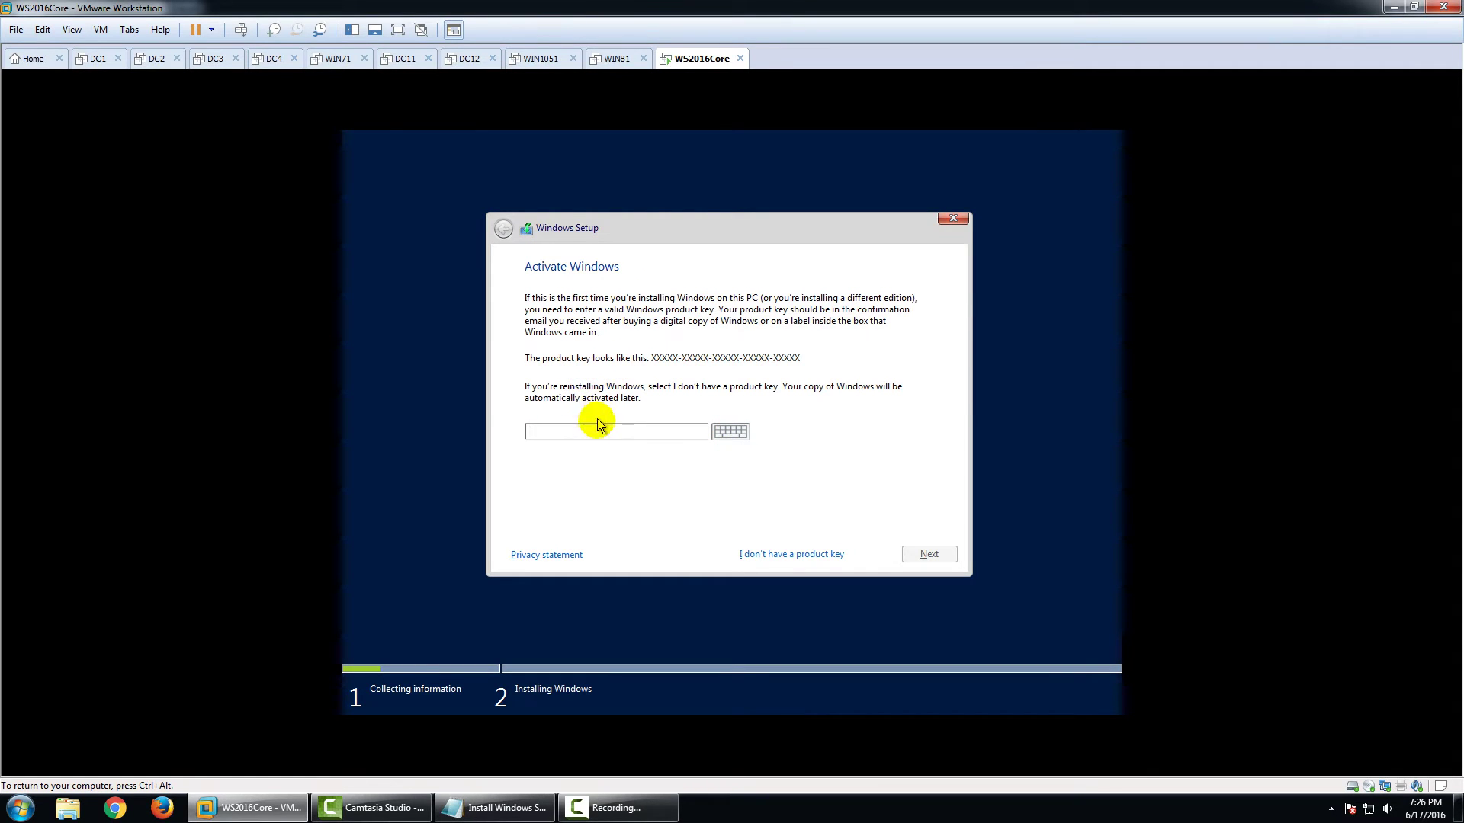
# Step: Enter the Windows product key for activation and release input from the virtual machine
pyautogui.write('ENTER-KEY')
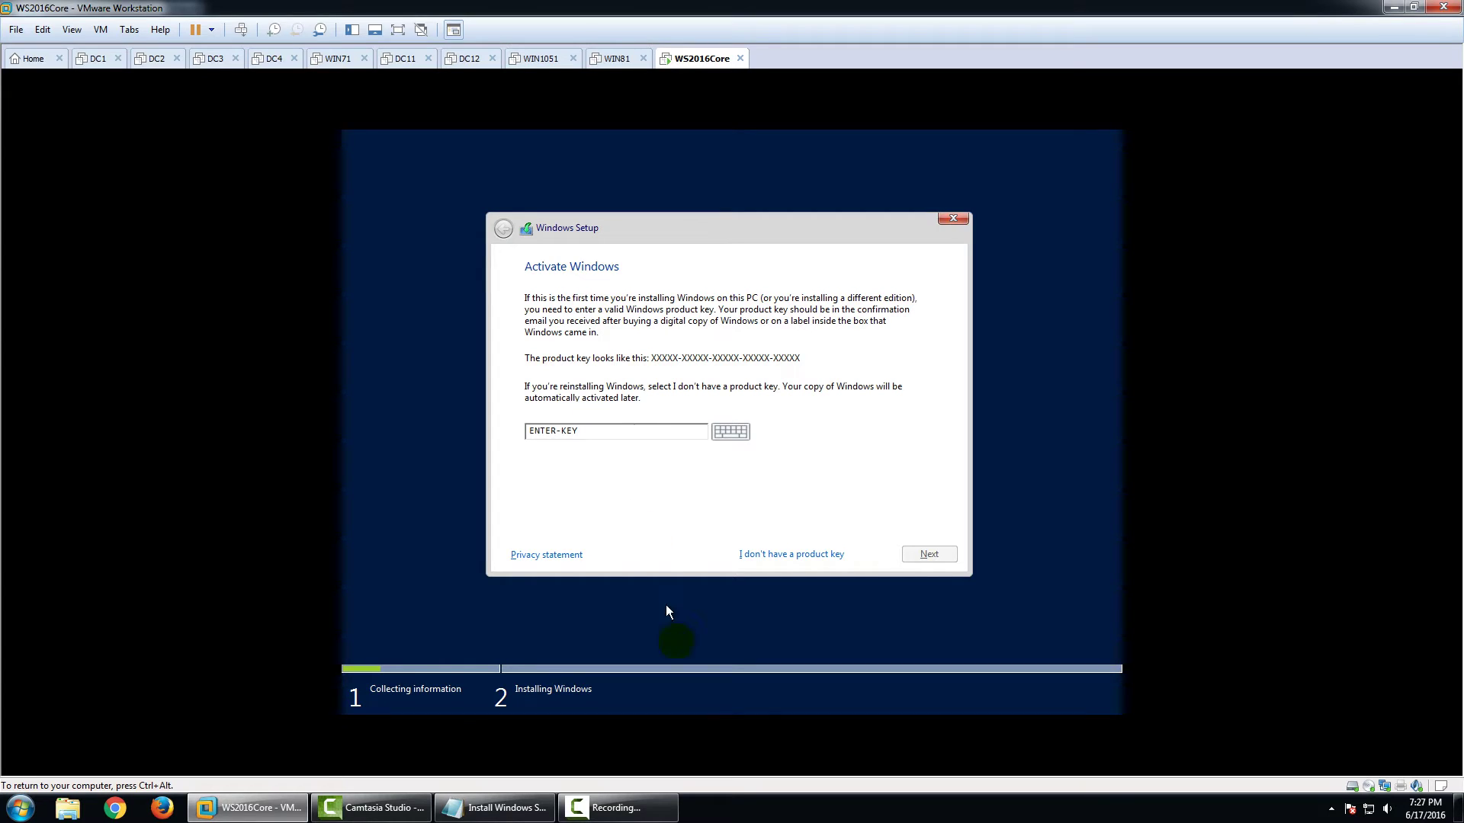
pyautogui.hotkey('ctrl', 'alt')
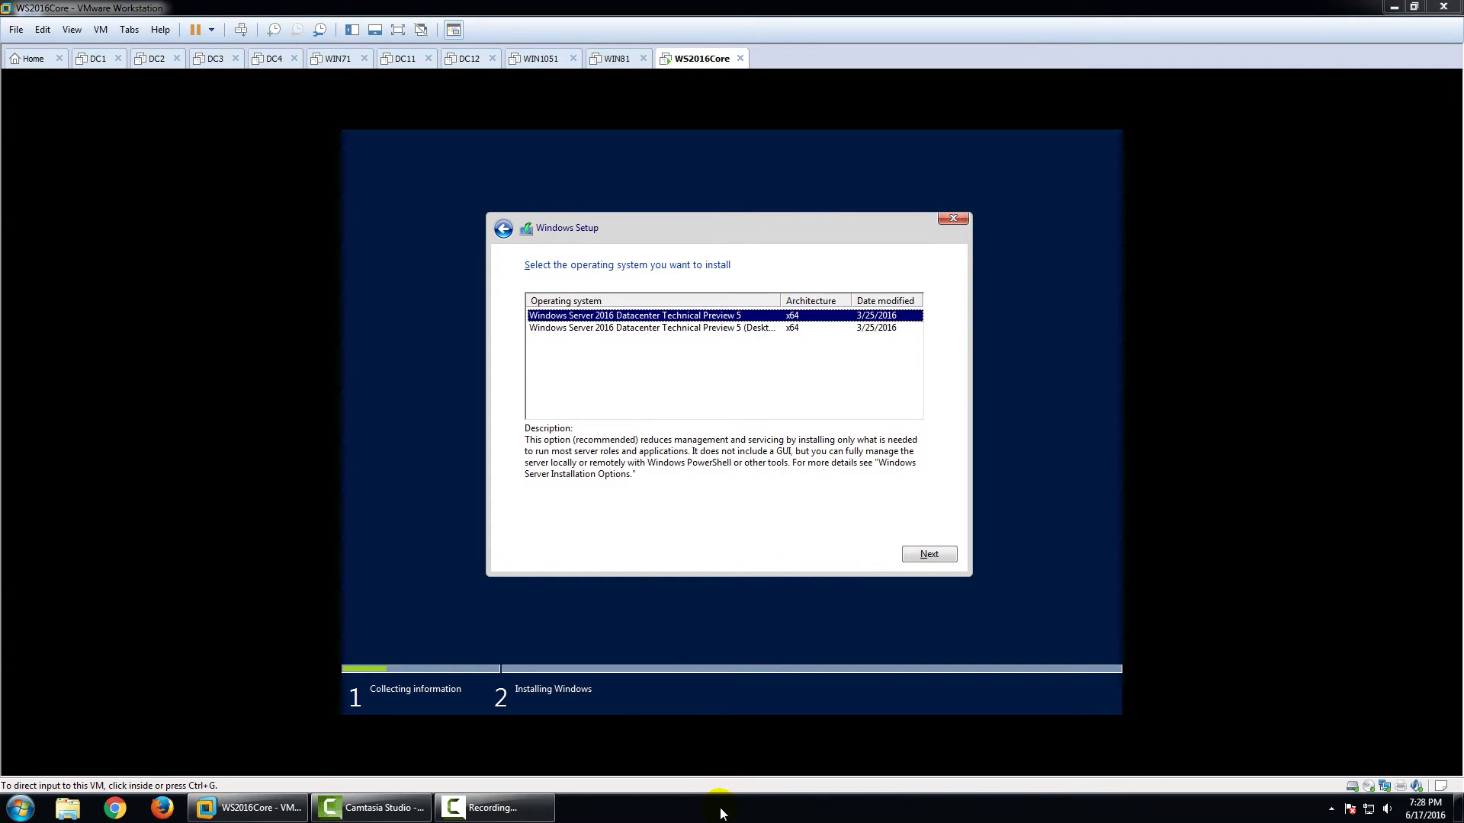
# Step: Choose Windows Server 2016 Datacenter Technical Preview 5 without the desktop experience as the operating system to install
pyautogui.click(761, 318)
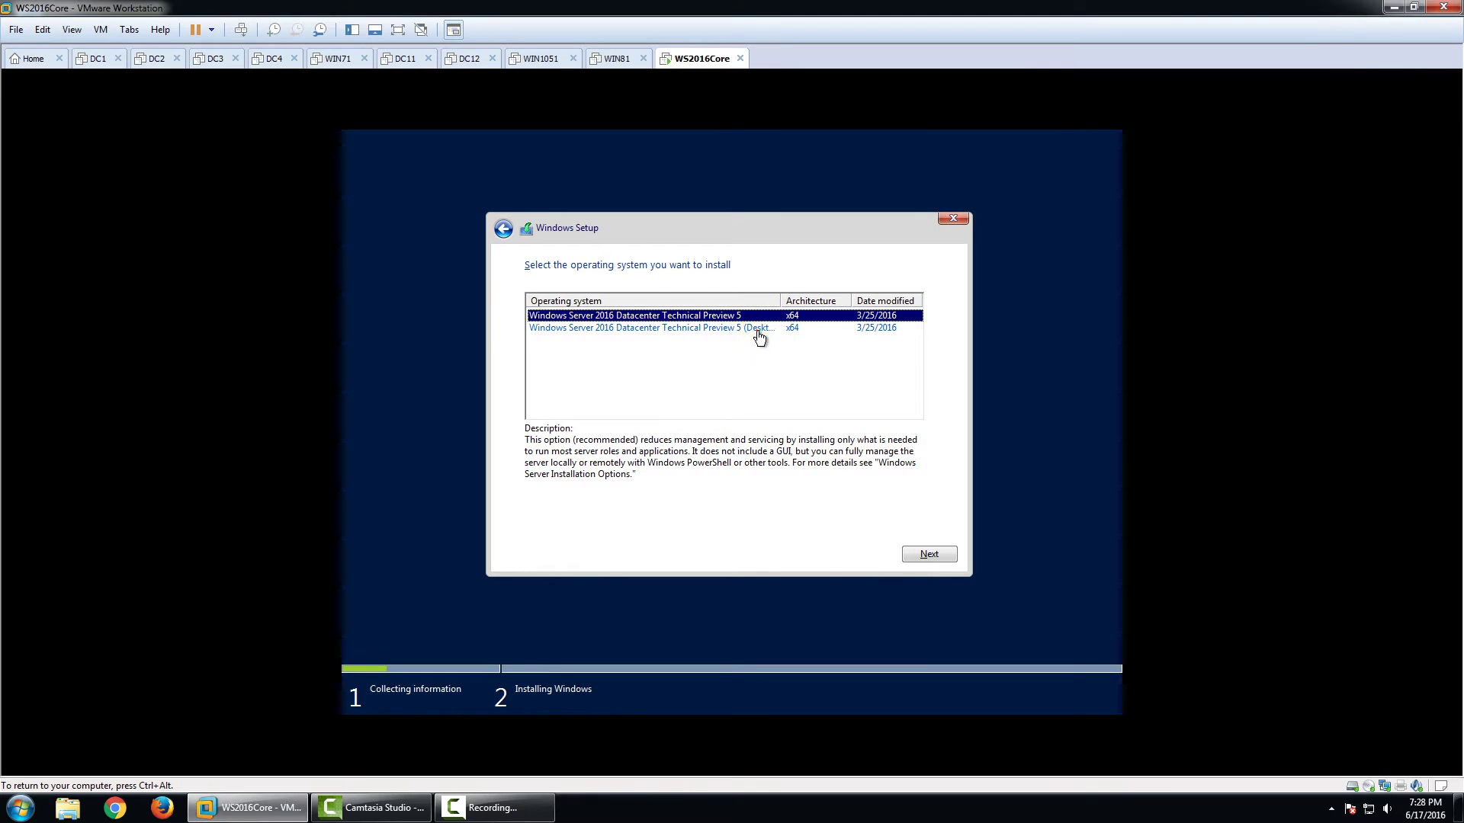
pyautogui.click(759, 330)
pyautogui.click(764, 314)
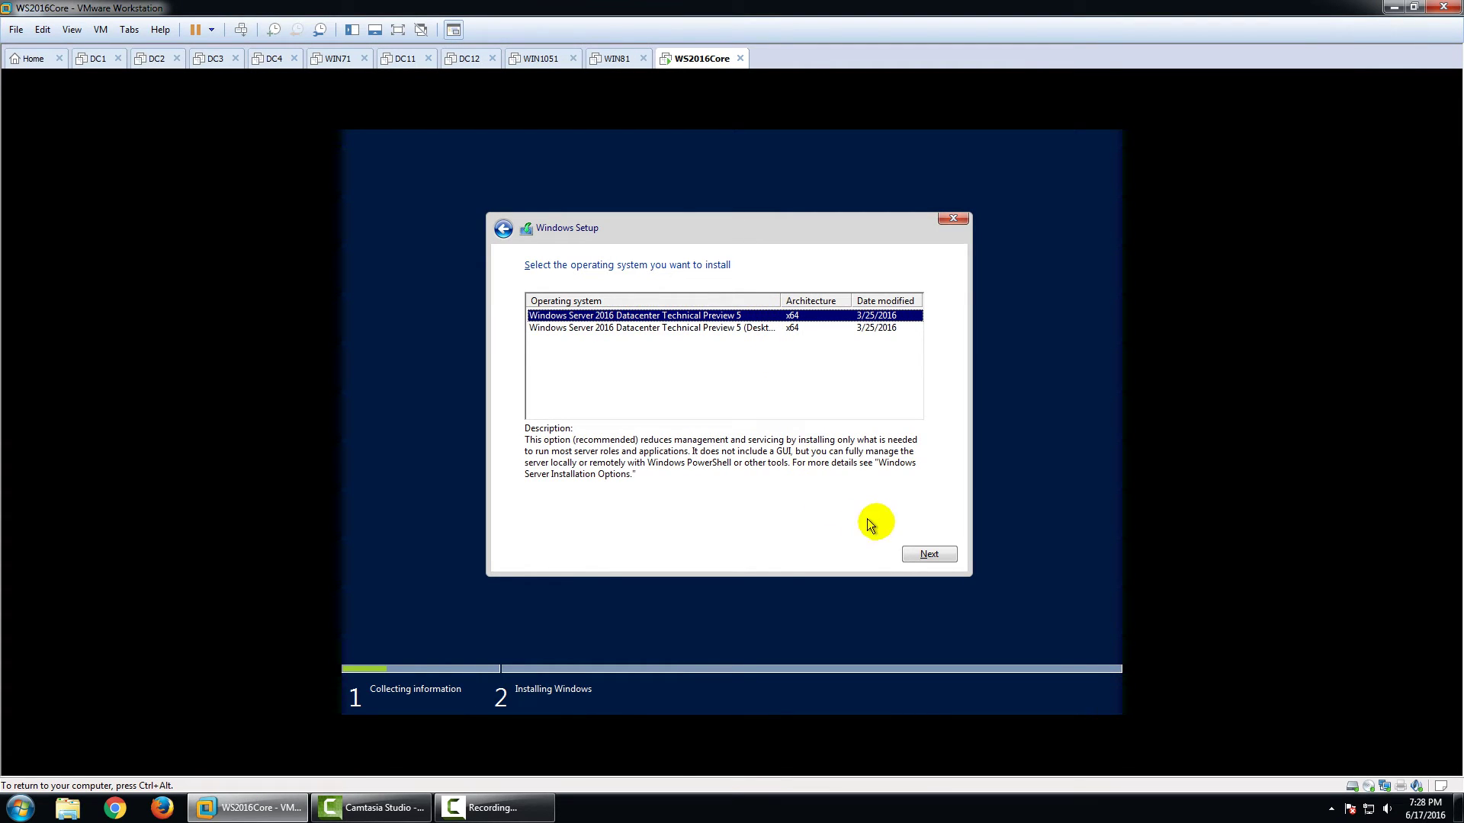
pyautogui.click(930, 556)
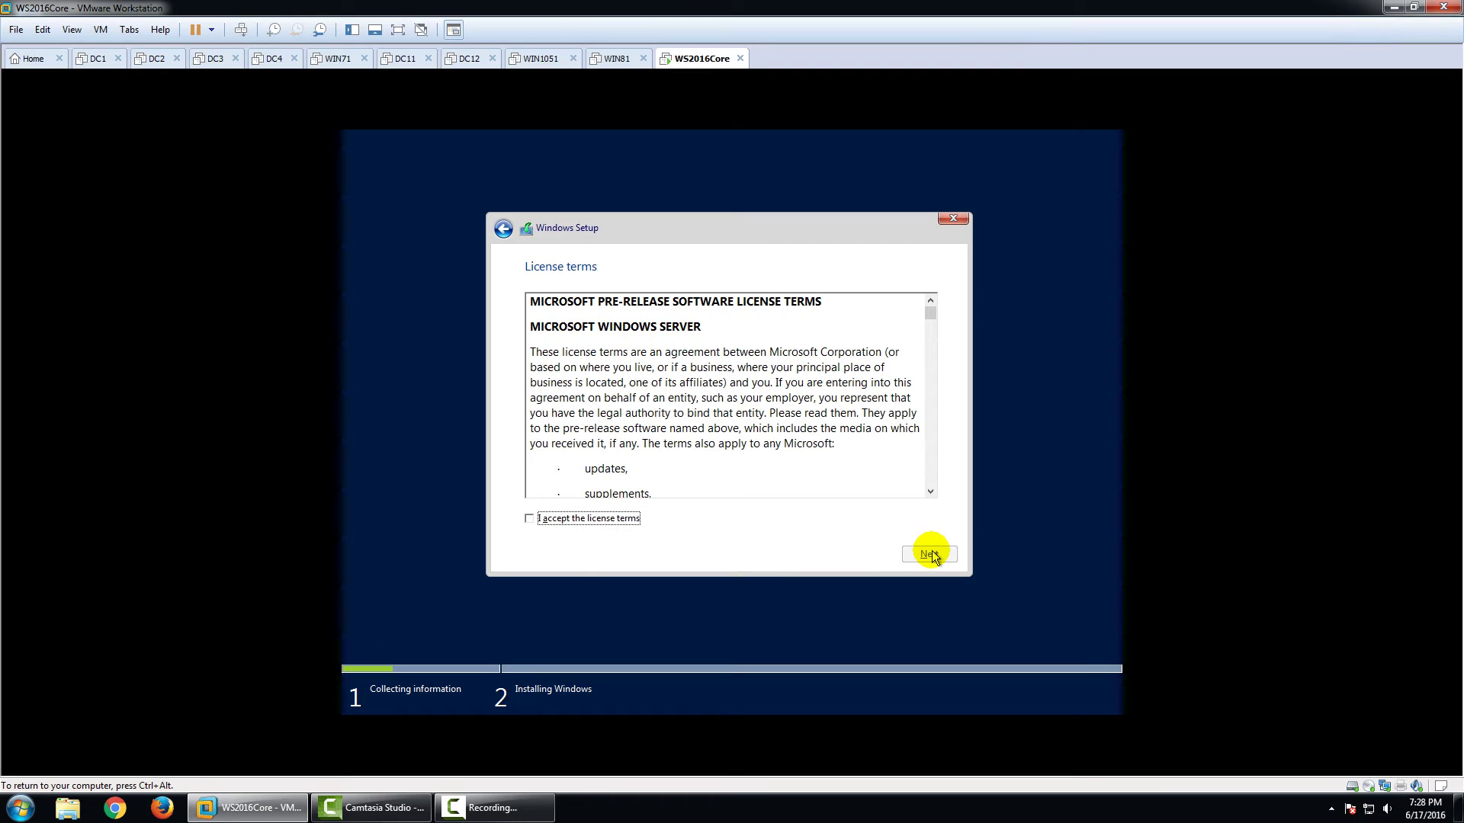
# Step: Accept the license terms and run a custom, Windows-only installation on the virtual disk
pyautogui.click(577, 519)
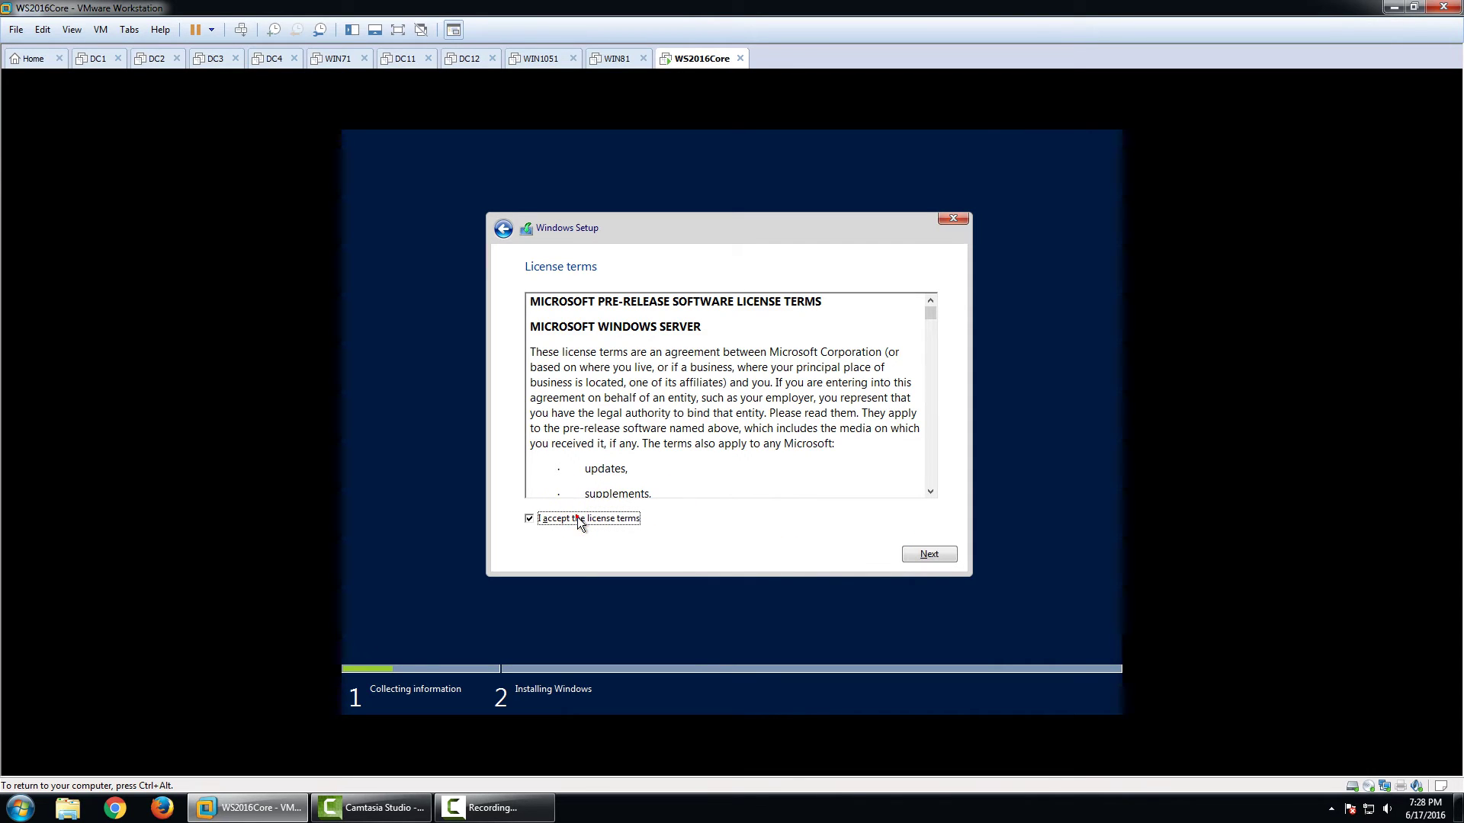
pyautogui.click(927, 554)
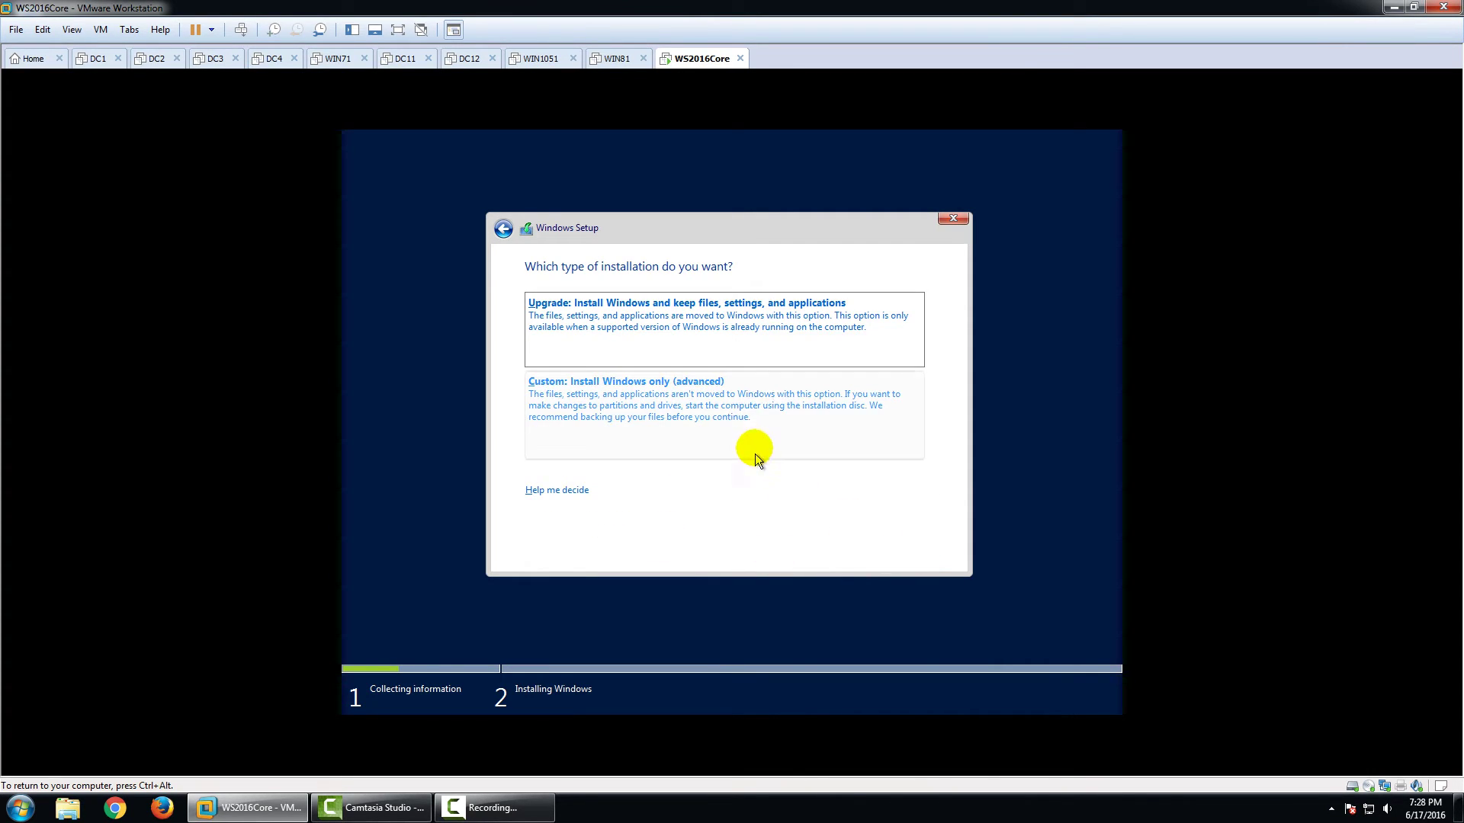
pyautogui.click(759, 415)
pyautogui.click(927, 554)
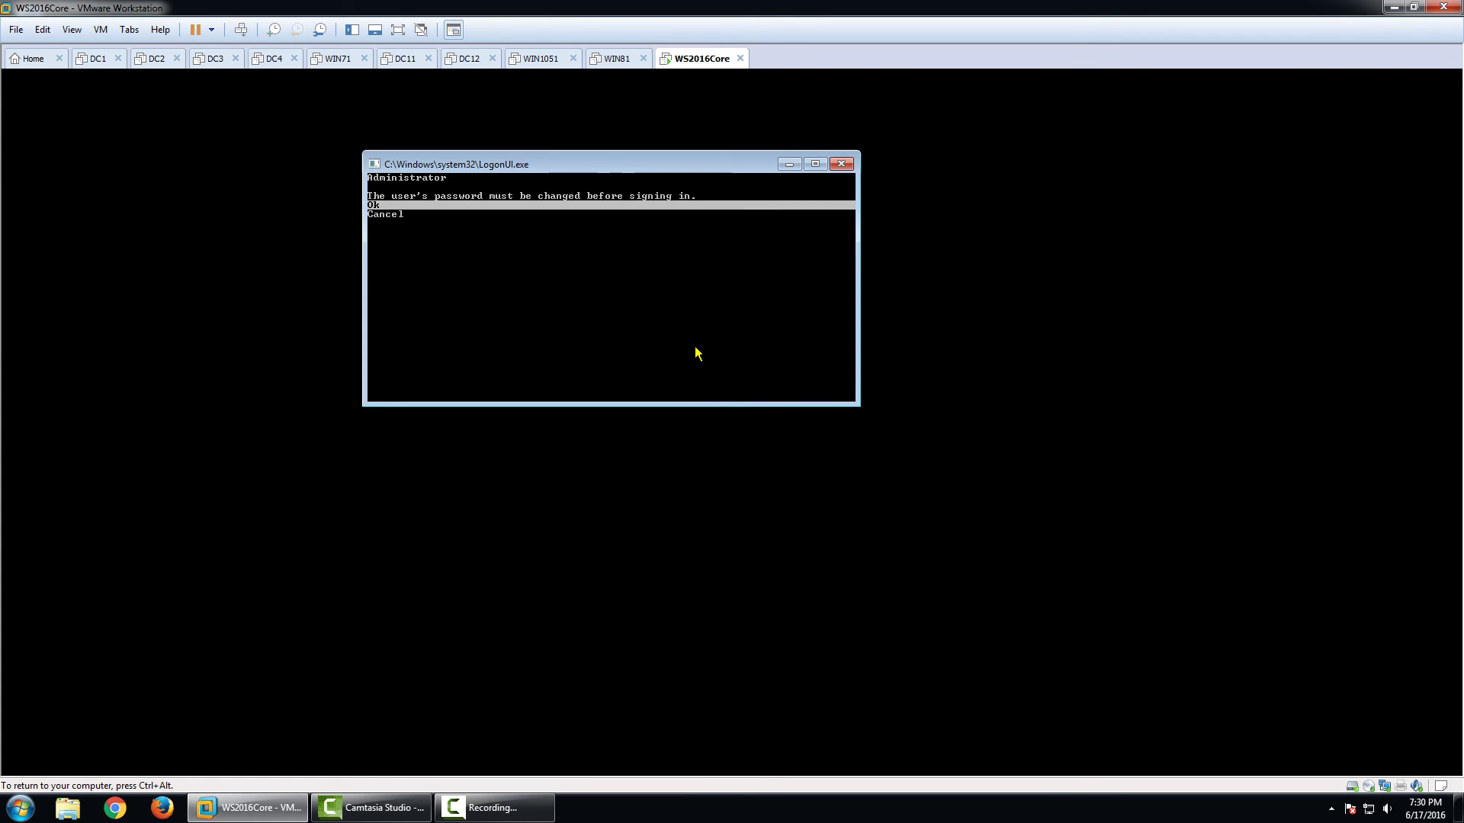
# Step: Set and confirm a new Administrator password, then sign in to the server
pyautogui.press('Return')
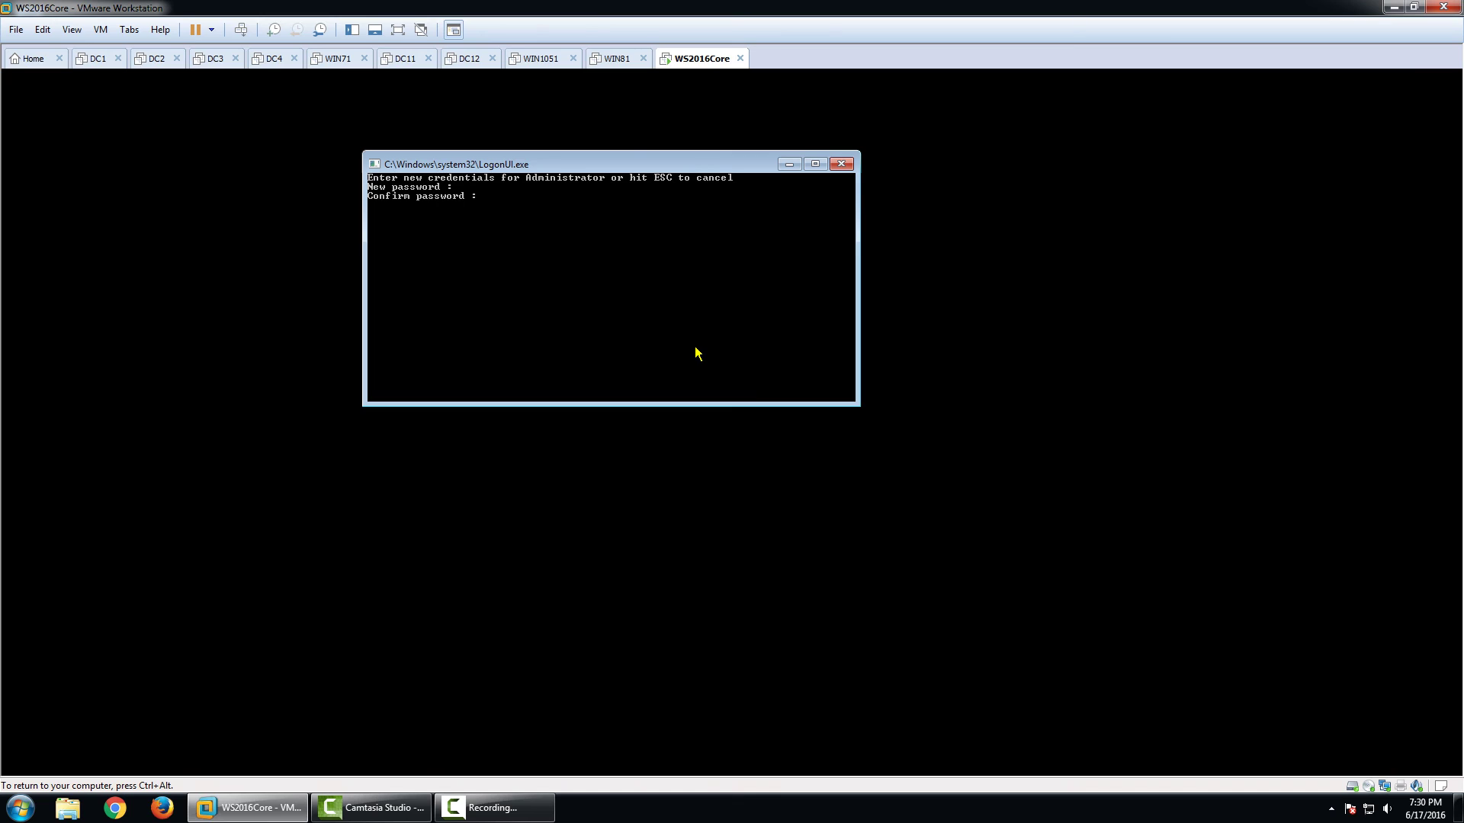
pyautogui.write('***')
pyautogui.press('BackSpace')
pyautogui.write('***************')
pyautogui.press('Return')
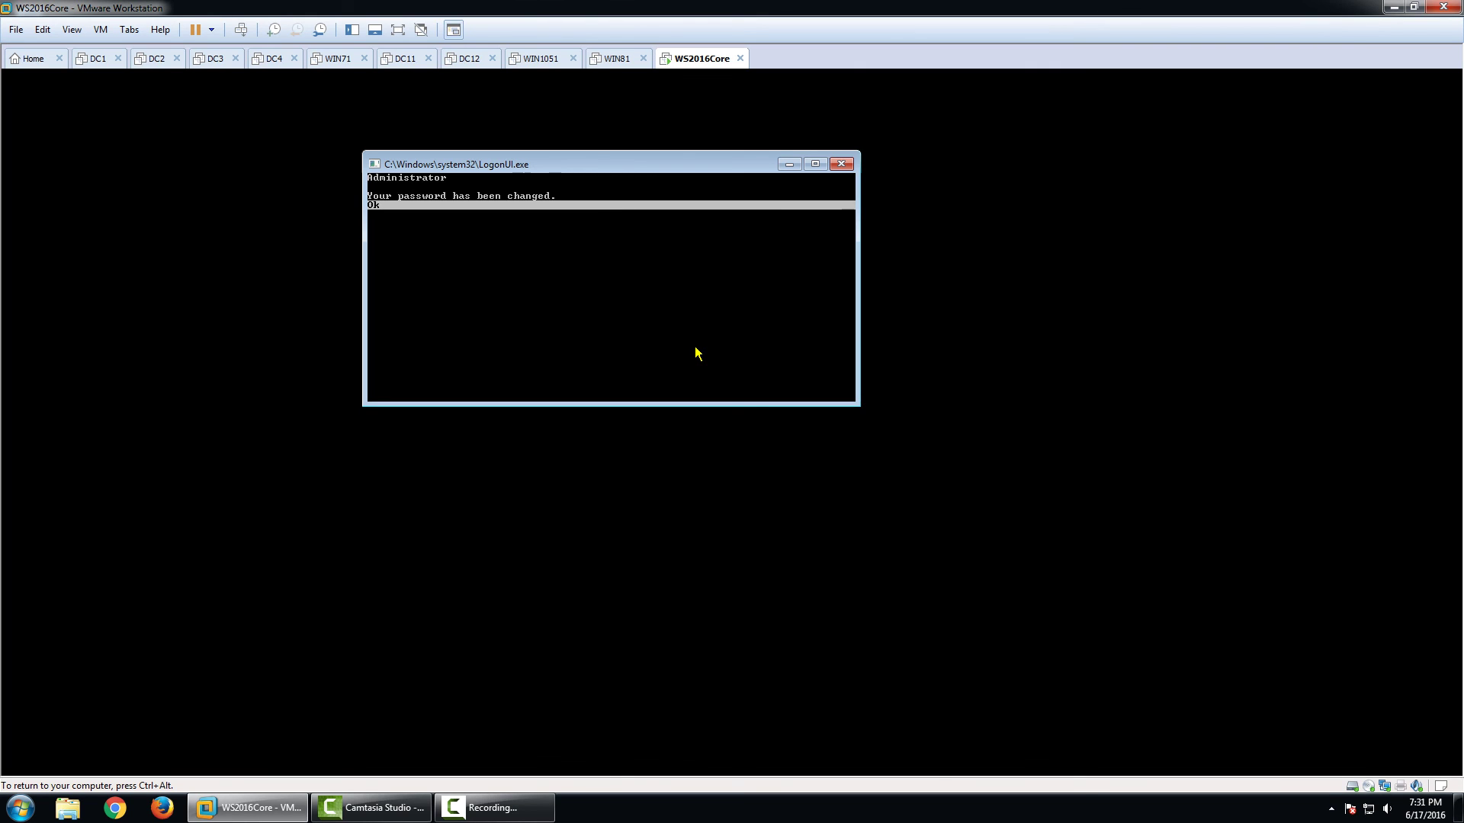
pyautogui.press('Return')
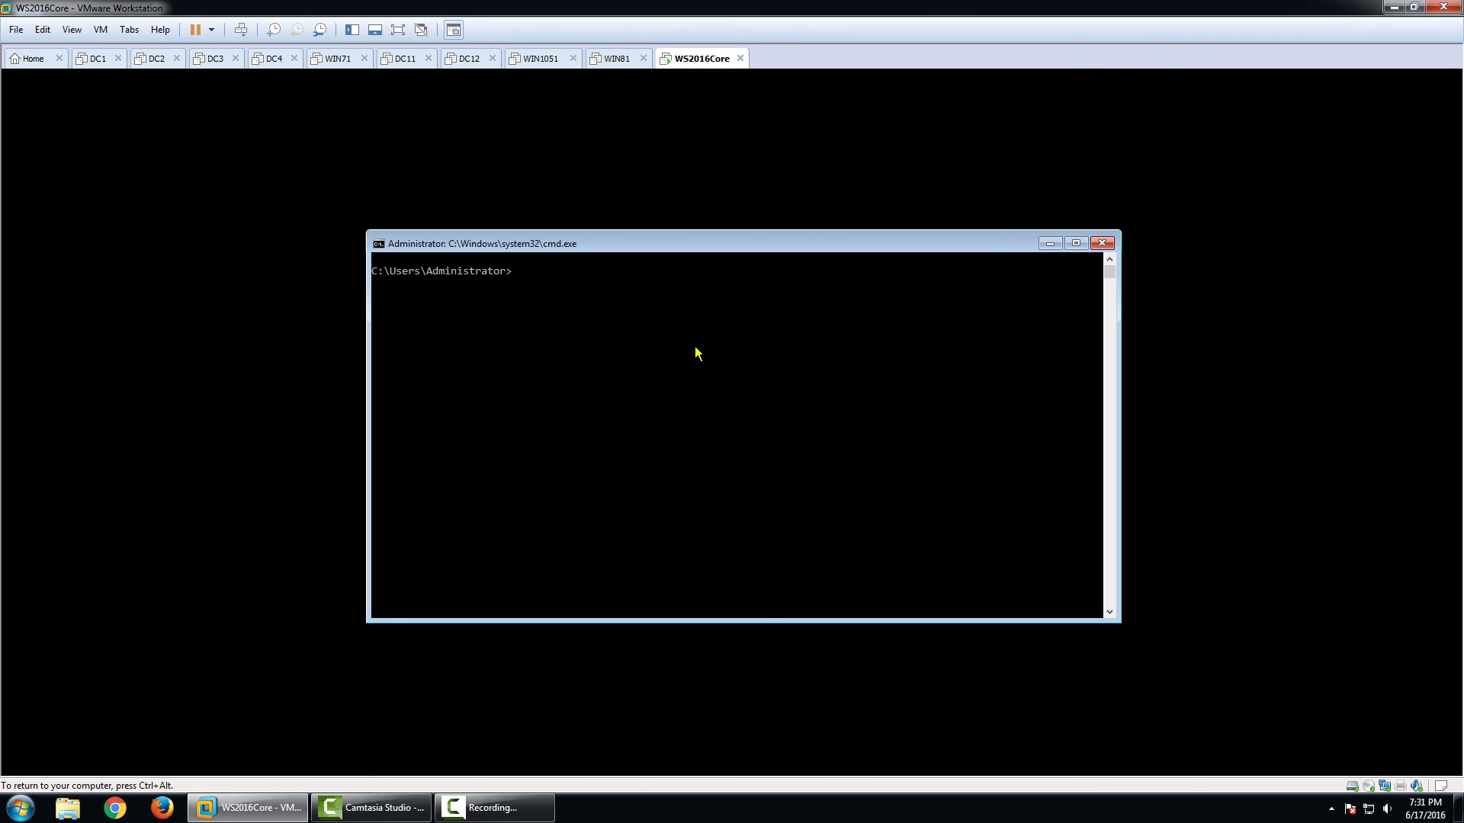
# Step: Query the server's computer name with hostname and its configuration details with systeminfo
pyautogui.write('hostname')
pyautogui.press('Return')
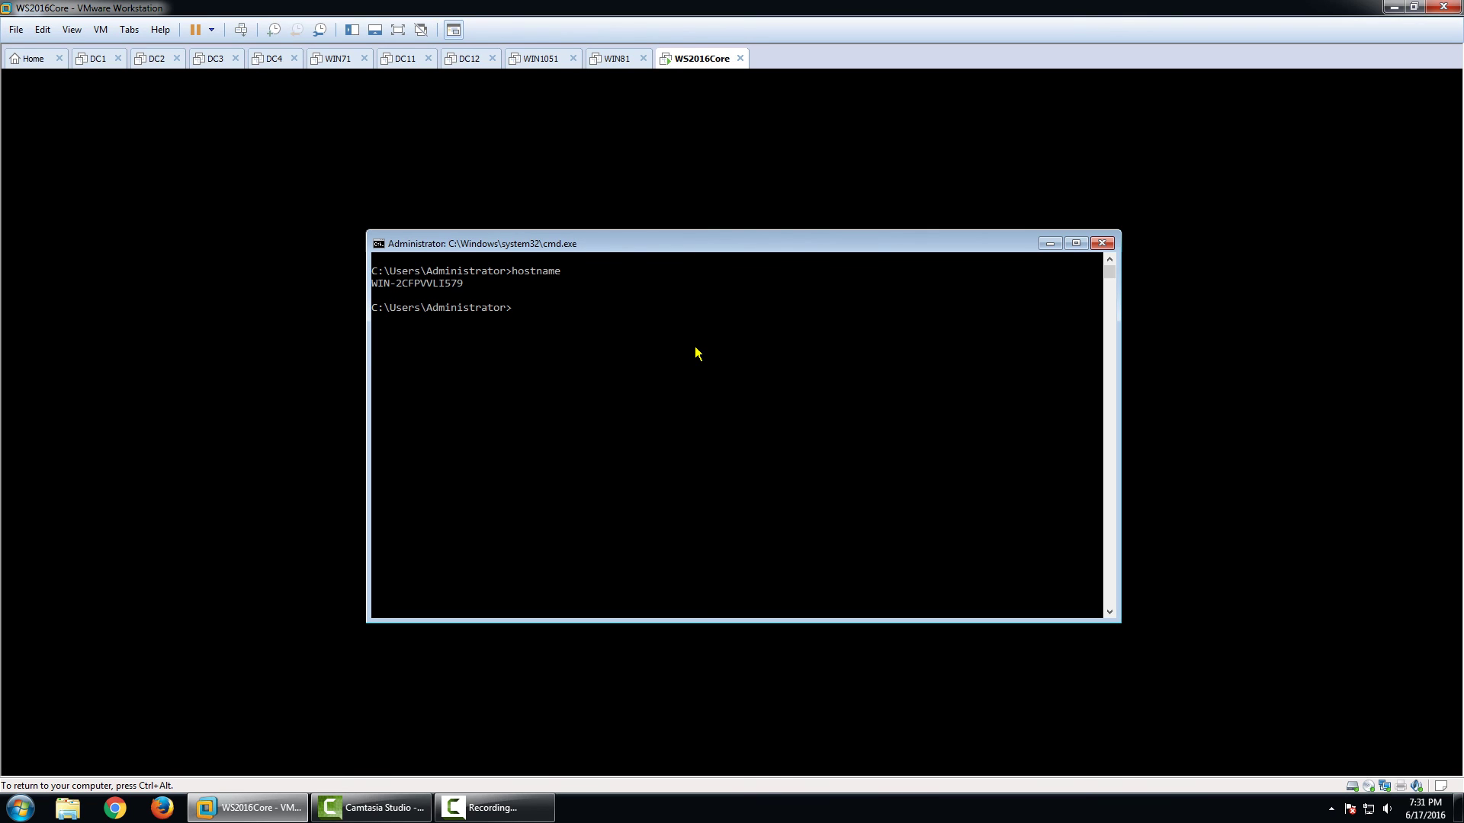
pyautogui.write('systeminfo')
pyautogui.press('Return')
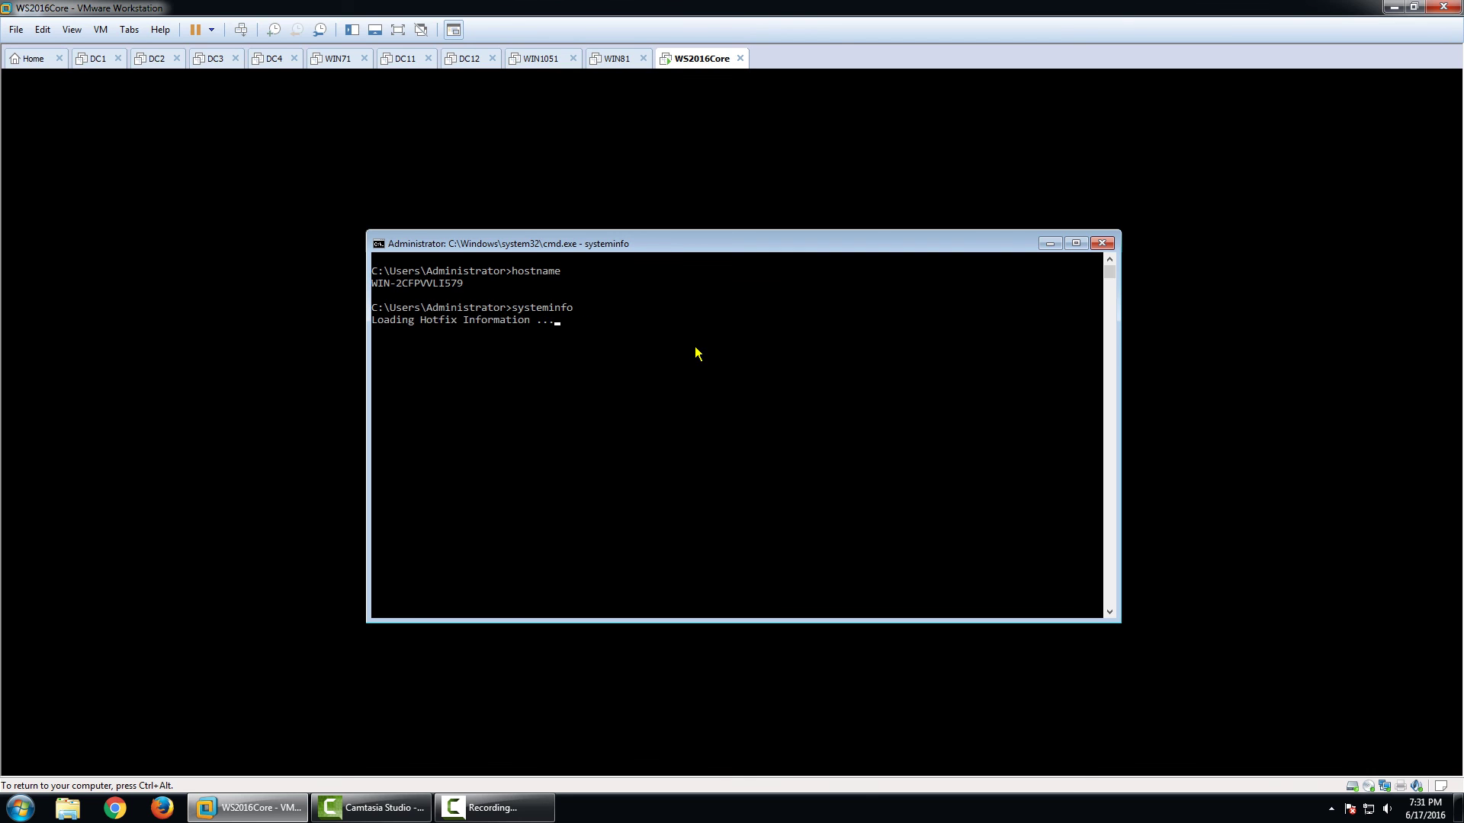
# Step: Maximize the command window and highlight the OS name in the systeminfo output, then release input from the virtual machine
pyautogui.click(1075, 244)
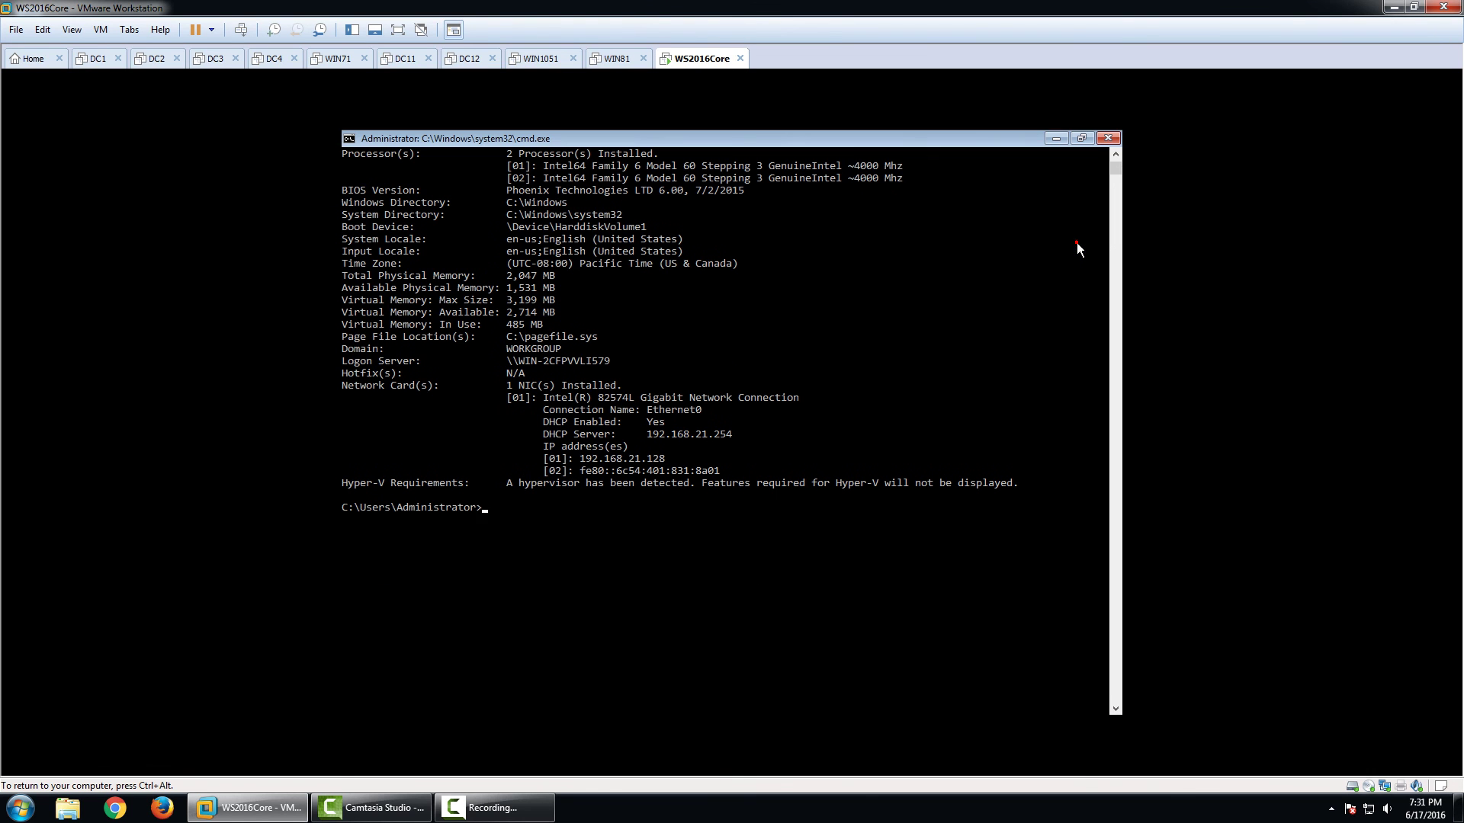
pyautogui.scroll(7, 662, 239)
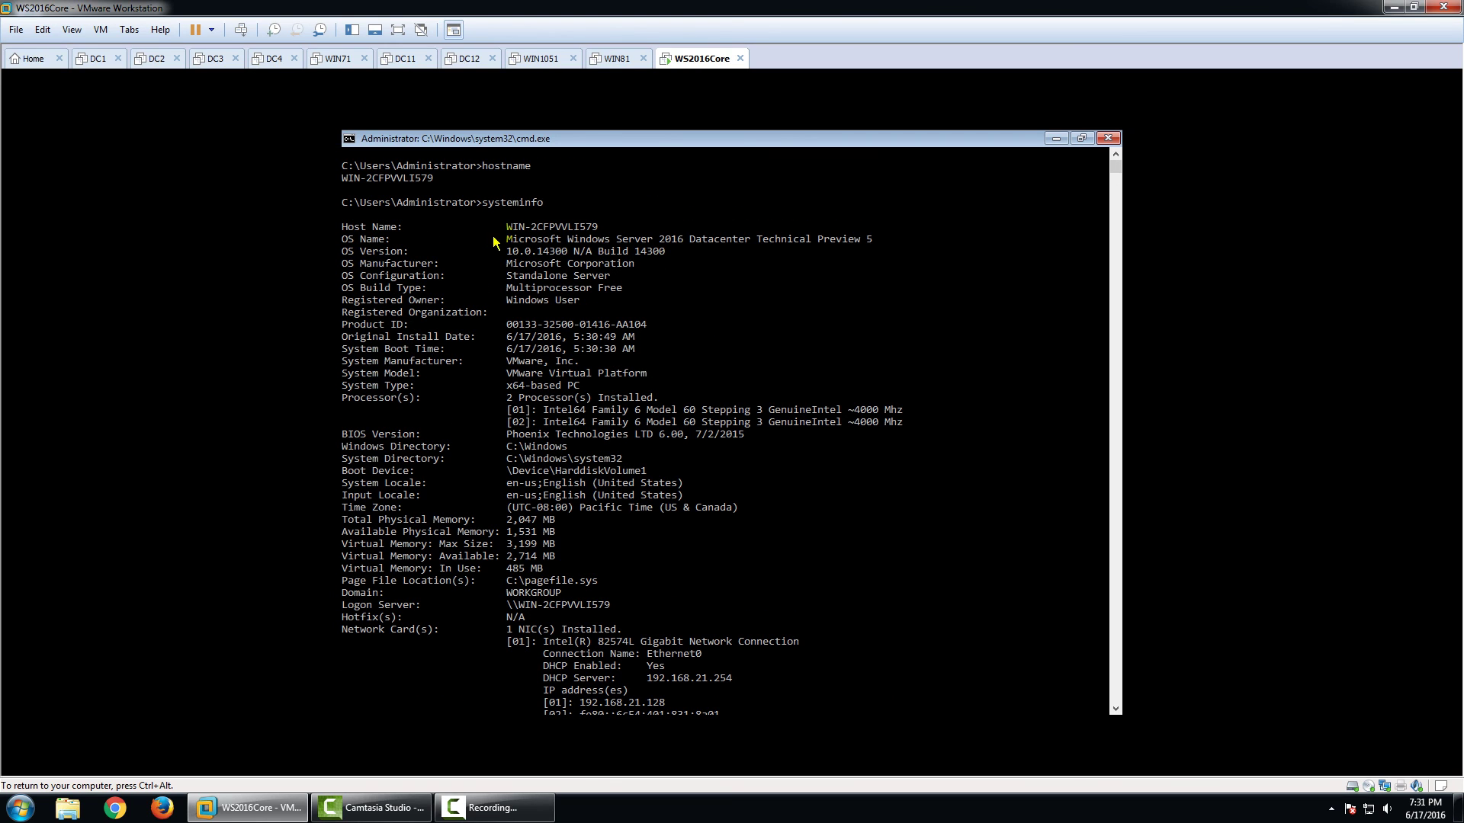
pyautogui.moveTo(504, 238); pyautogui.dragTo(874, 244)
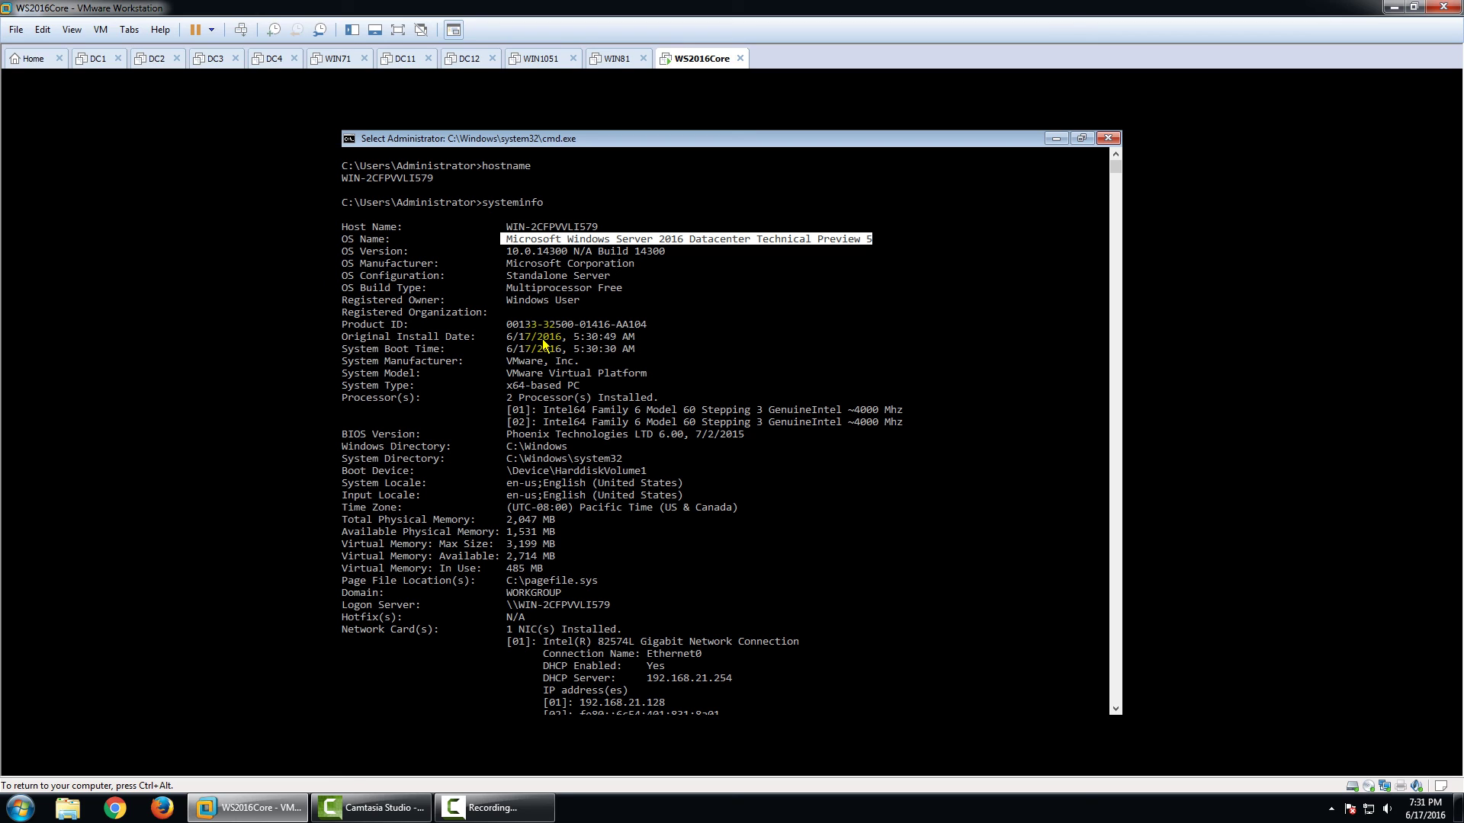
pyautogui.hotkey('ctrl', 'alt')
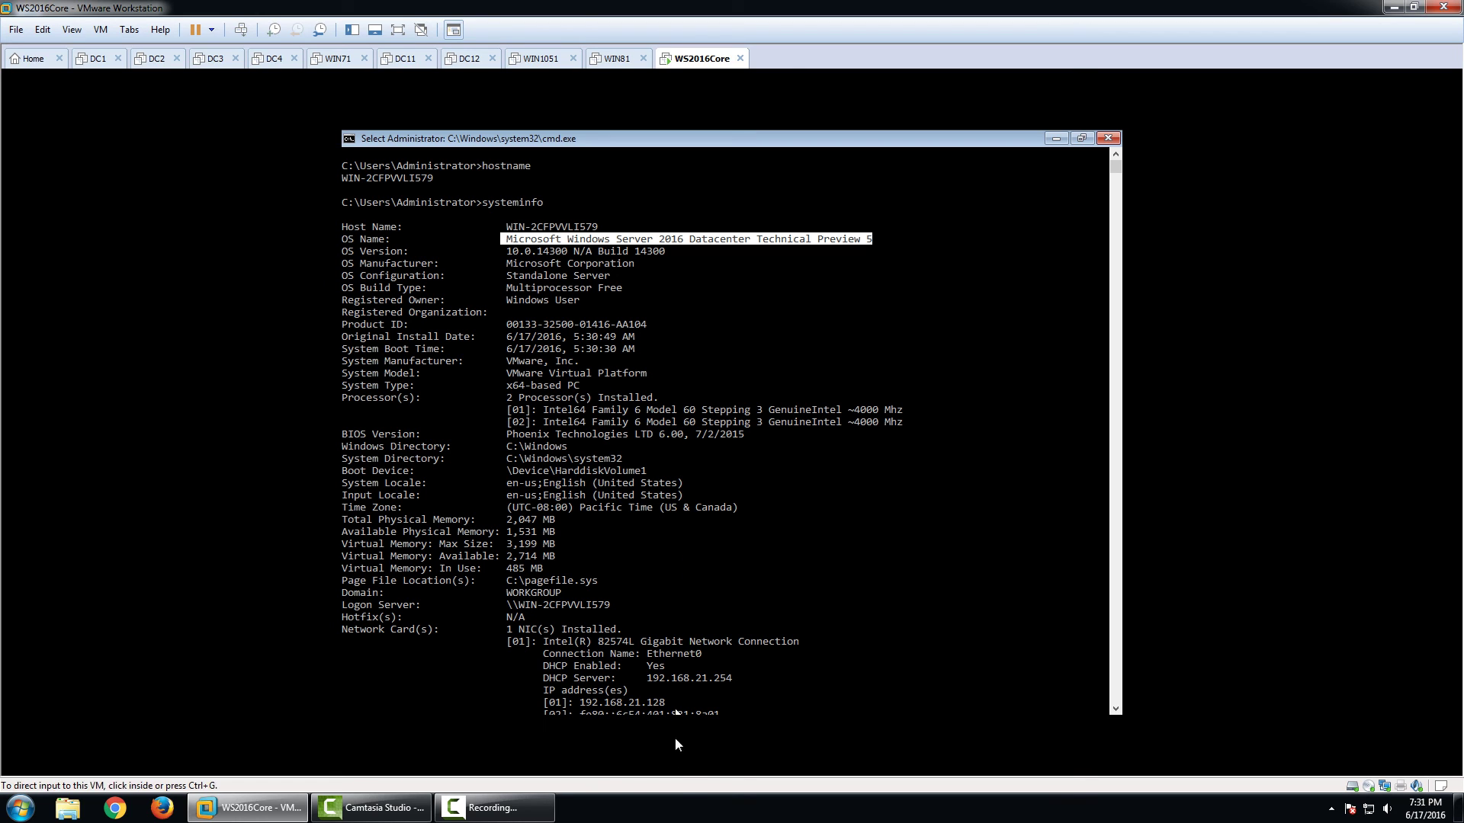